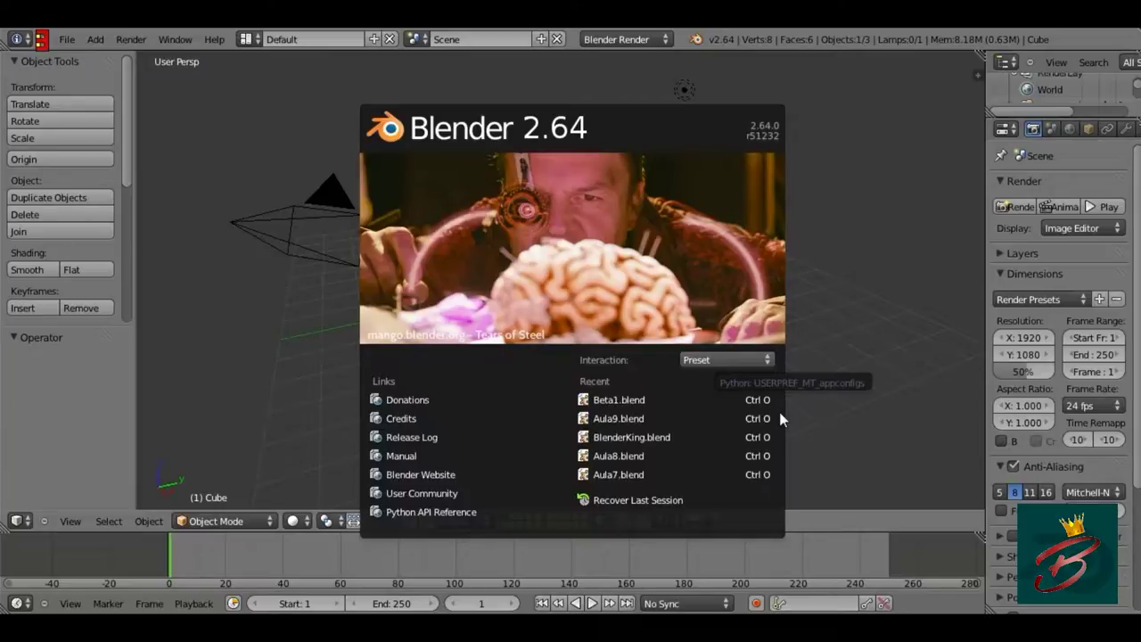
# Dismiss the startup splash to reveal the default cube, camera and lamp scene
pyautogui.click(841, 393)
pyautogui.scroll(-2, 613, 294)
# Delete all default objects and add a scaled-up ground plane
pyautogui.scroll(-3, 629, 284)
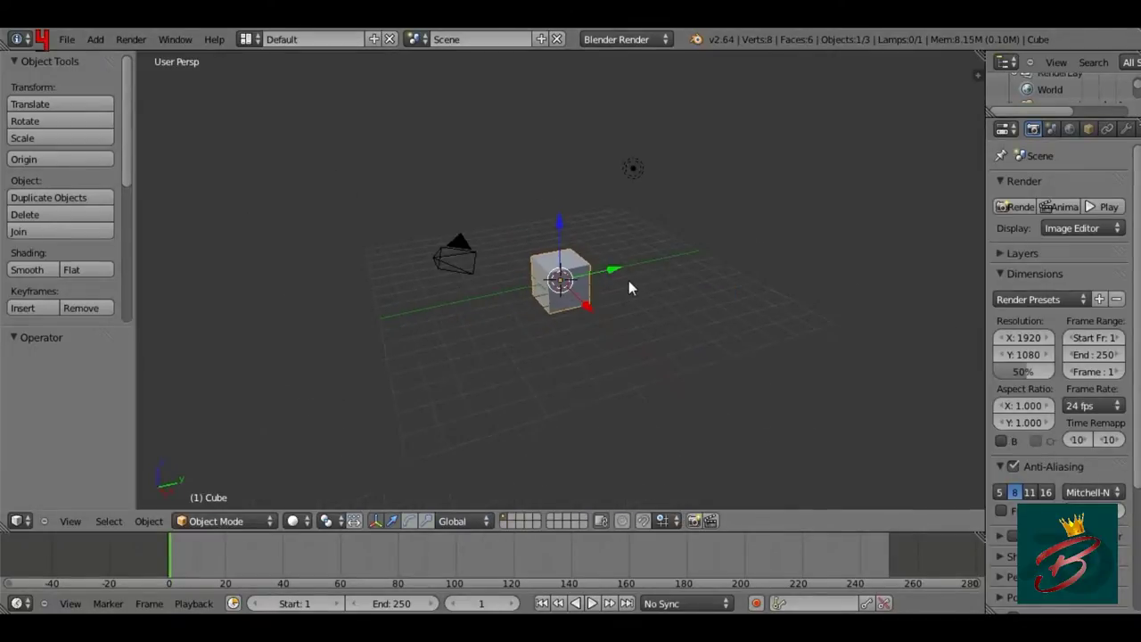
pyautogui.press('a')
pyautogui.scroll(2, 625, 283)
pyautogui.press('x')
pyautogui.click(627, 283)
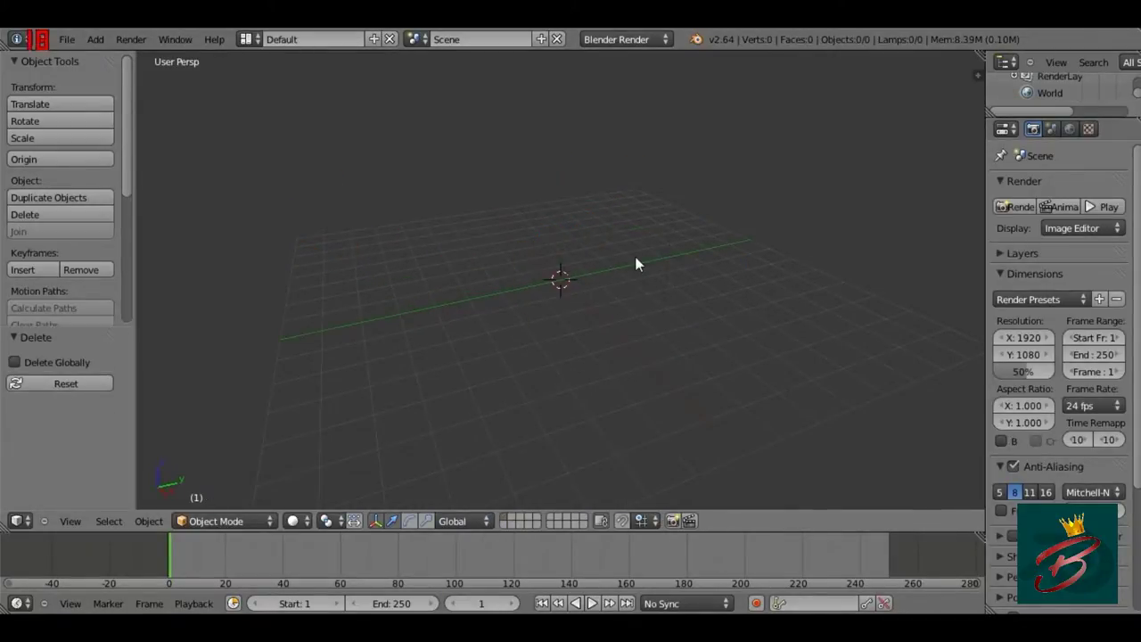
pyautogui.hotkey('shift', 'a')
pyautogui.click(682, 257)
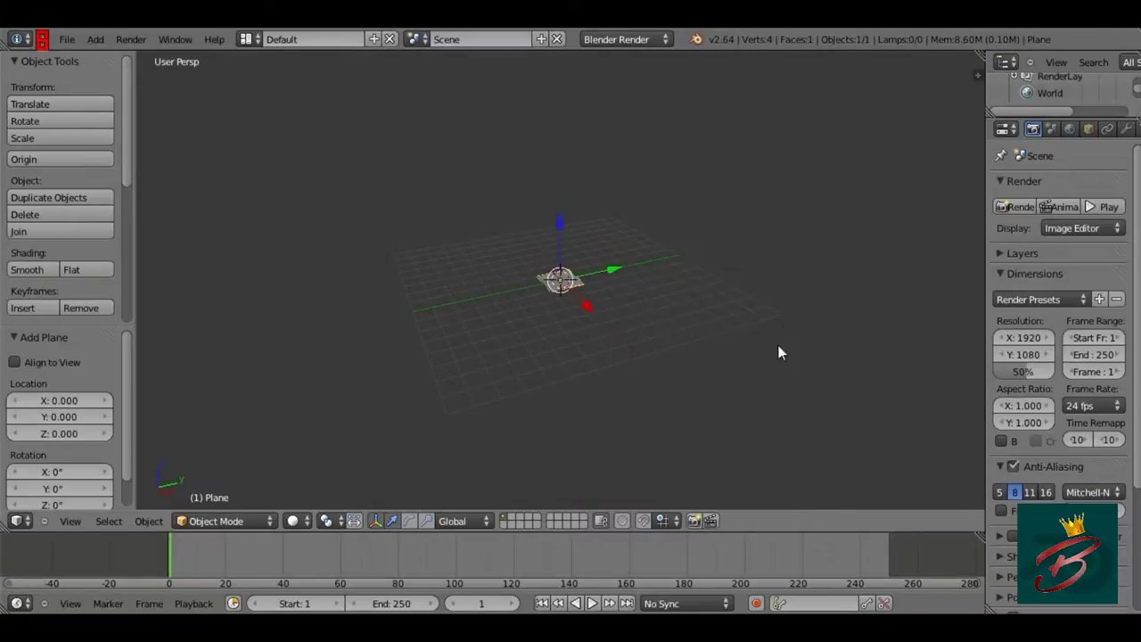
pyautogui.press('s')
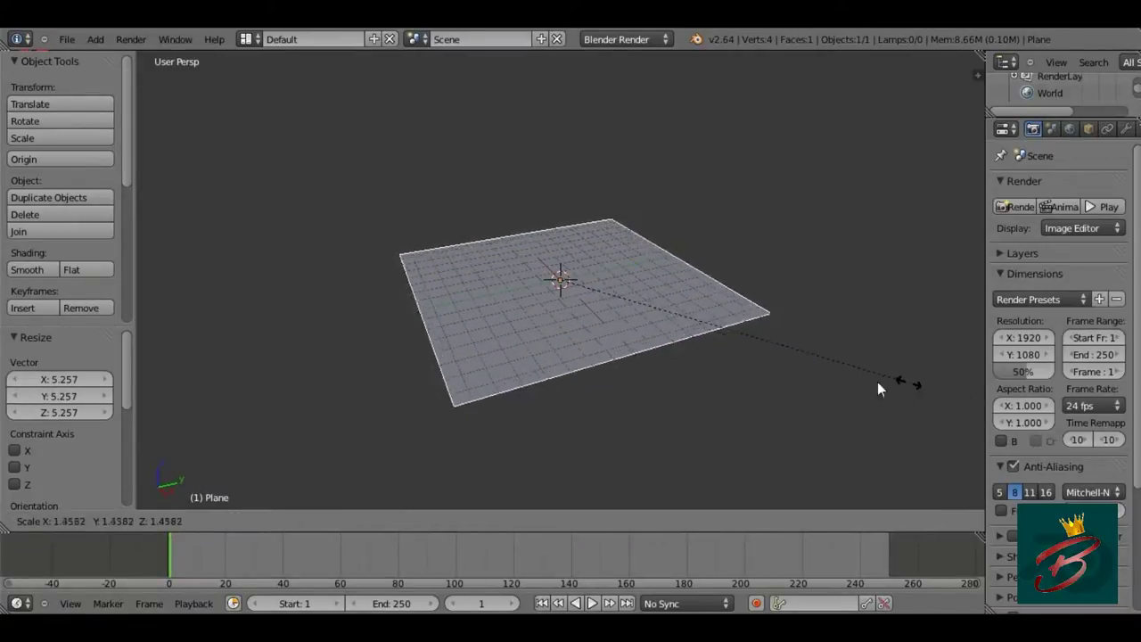
pyautogui.click(928, 385)
# Add a cube raised above the plane and a point lamp high overhead, then reselect the cube
pyautogui.hotkey('shift', 'a')
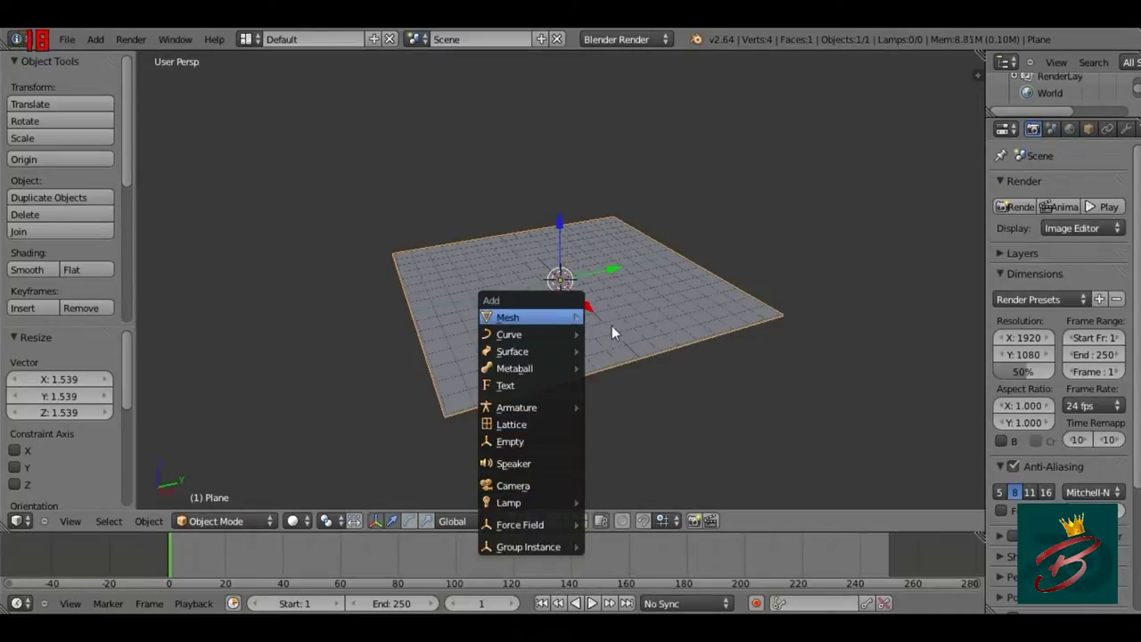
pyautogui.click(627, 334)
pyautogui.moveTo(560, 197); pyautogui.dragTo(560, 143)
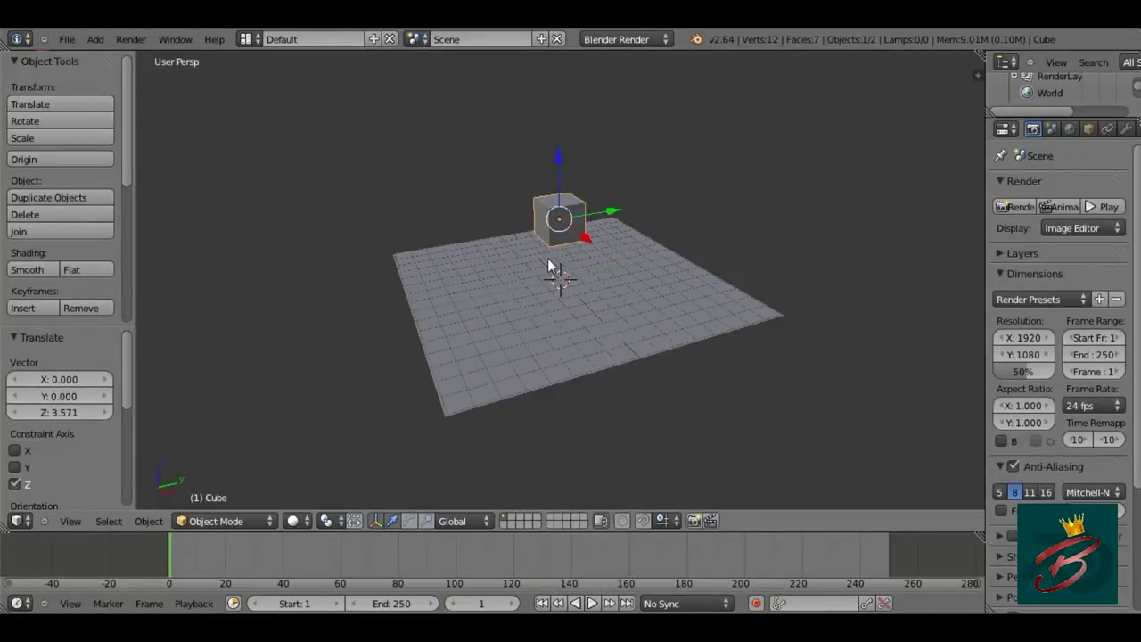
pyautogui.hotkey('shift', 'a')
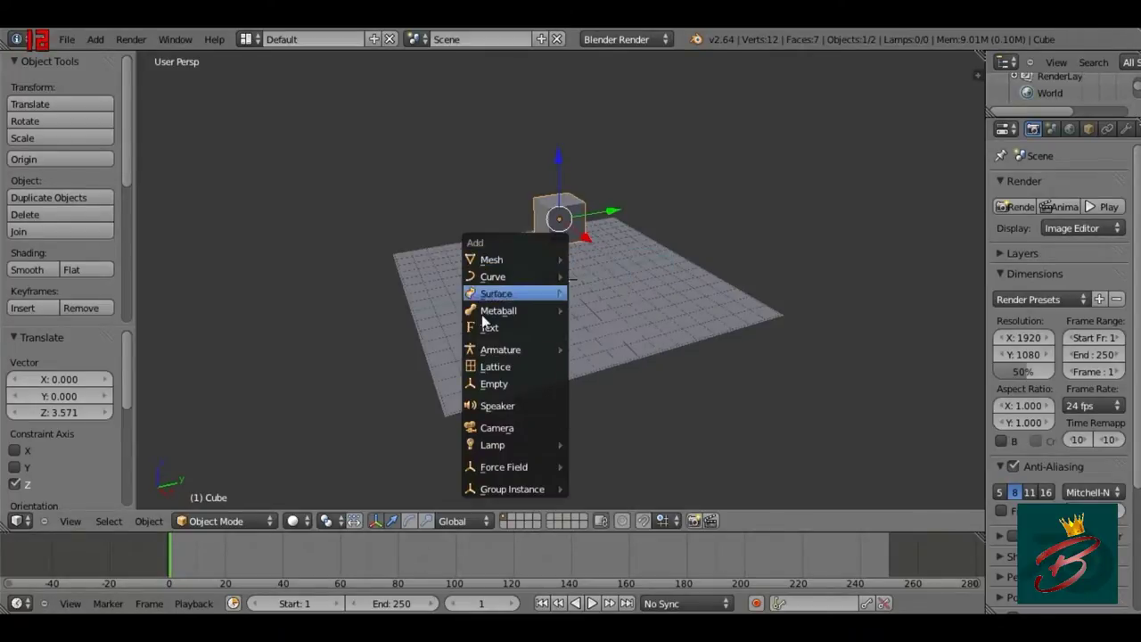
pyautogui.click(605, 444)
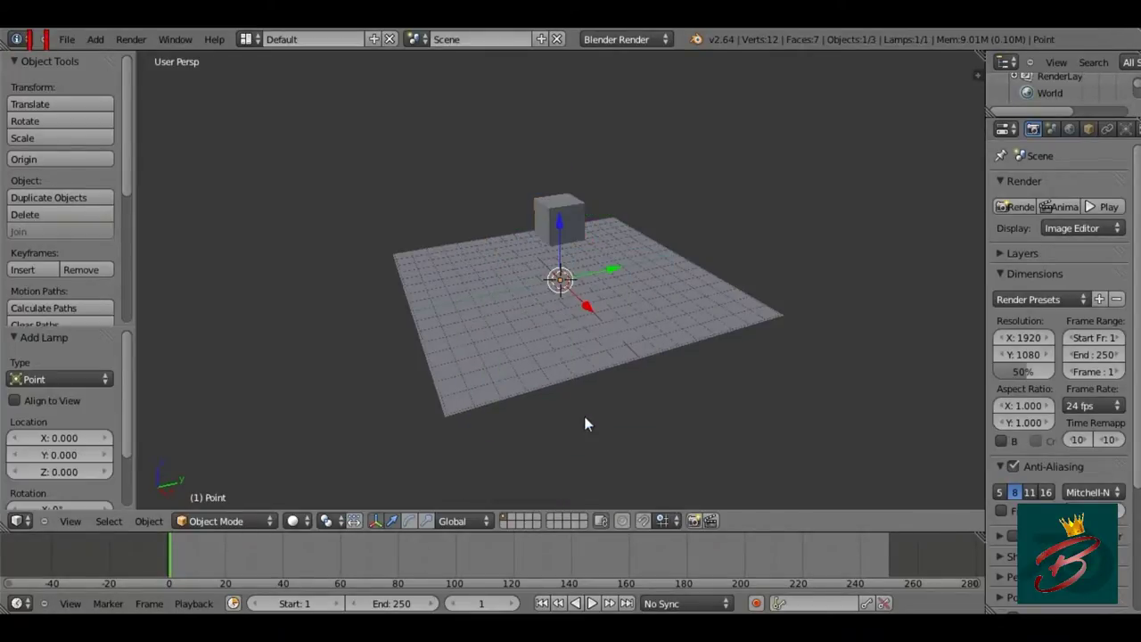
pyautogui.moveTo(556, 223); pyautogui.dragTo(572, 55)
pyautogui.rightClick(570, 221)
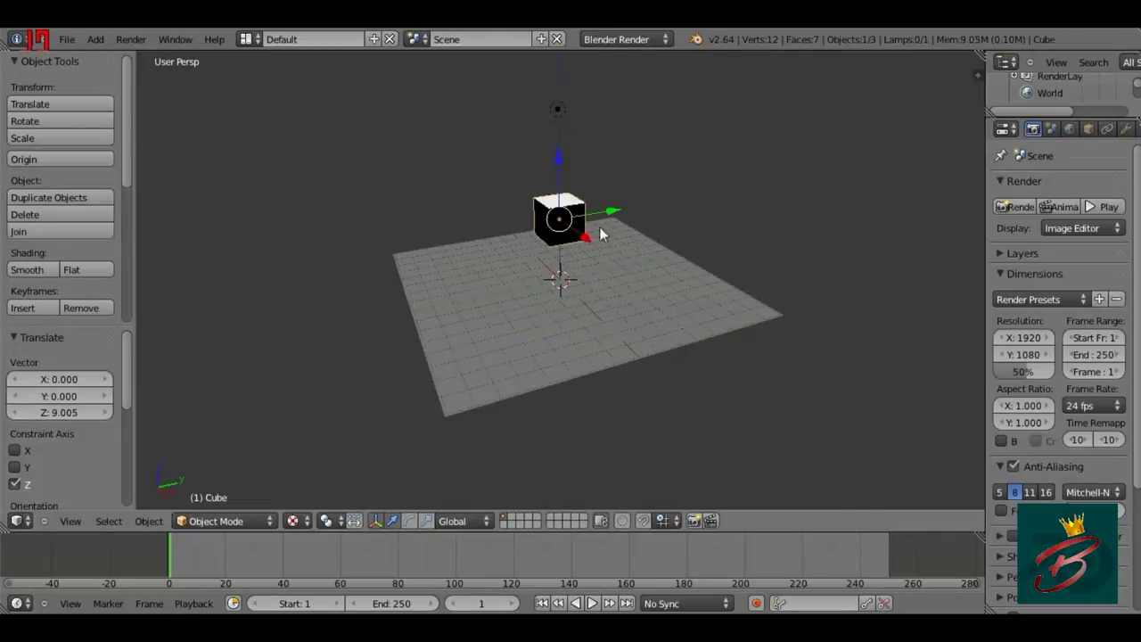
# Give the cube a new material named 'player' with a blue diffuse colour, then show its Physics settings
pyautogui.click(1111, 129)
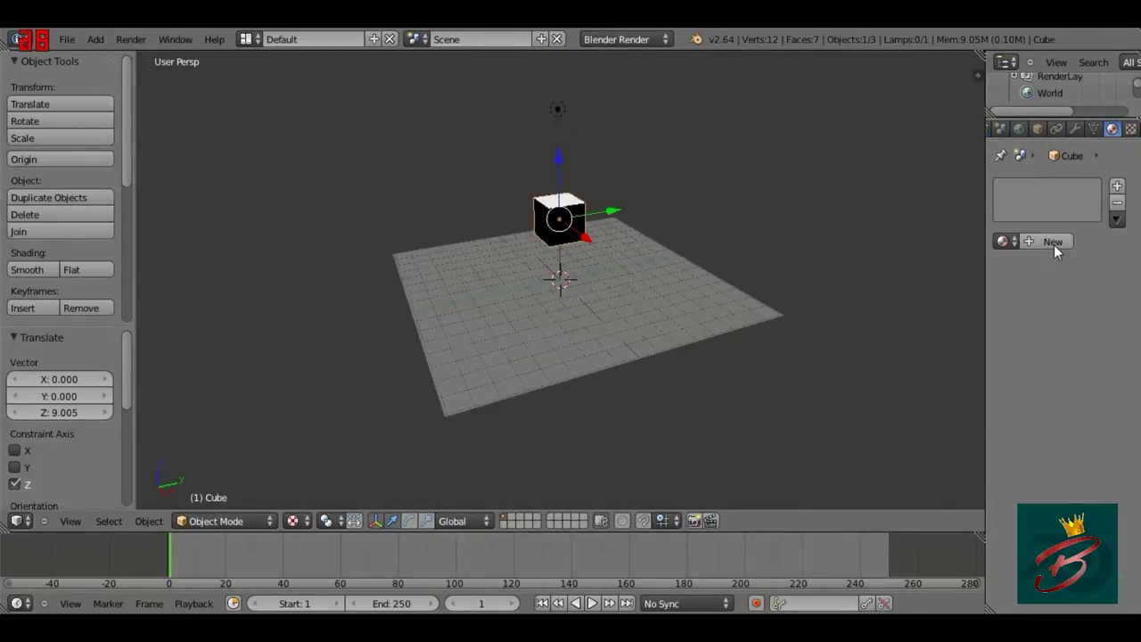
pyautogui.click(1051, 244)
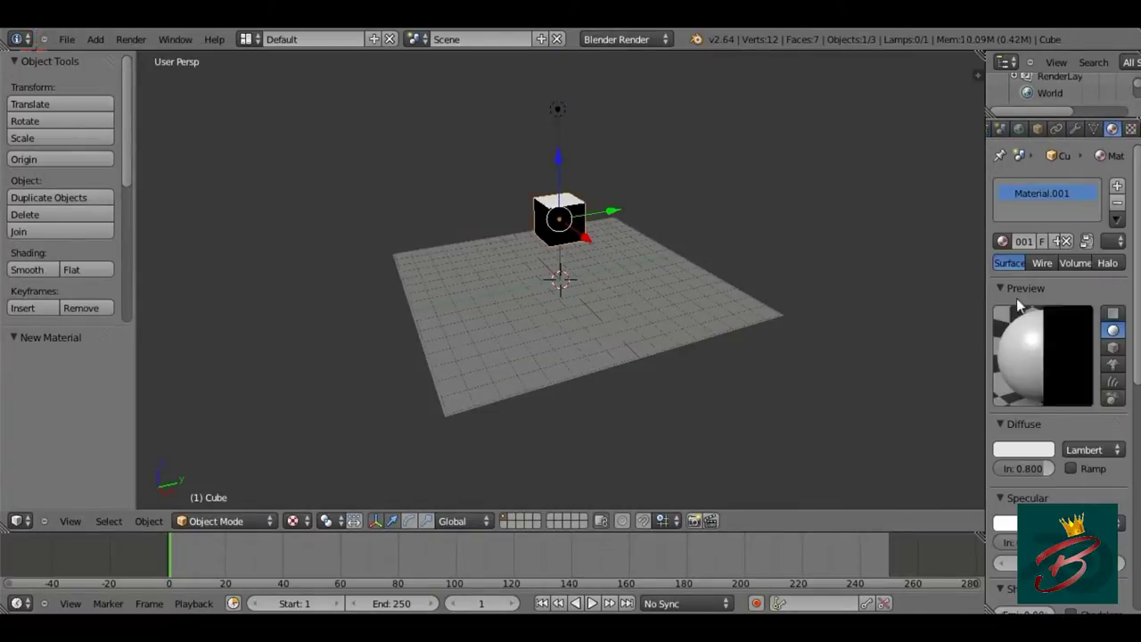
pyautogui.click(1025, 239)
pyautogui.write('player')
pyautogui.press('Return')
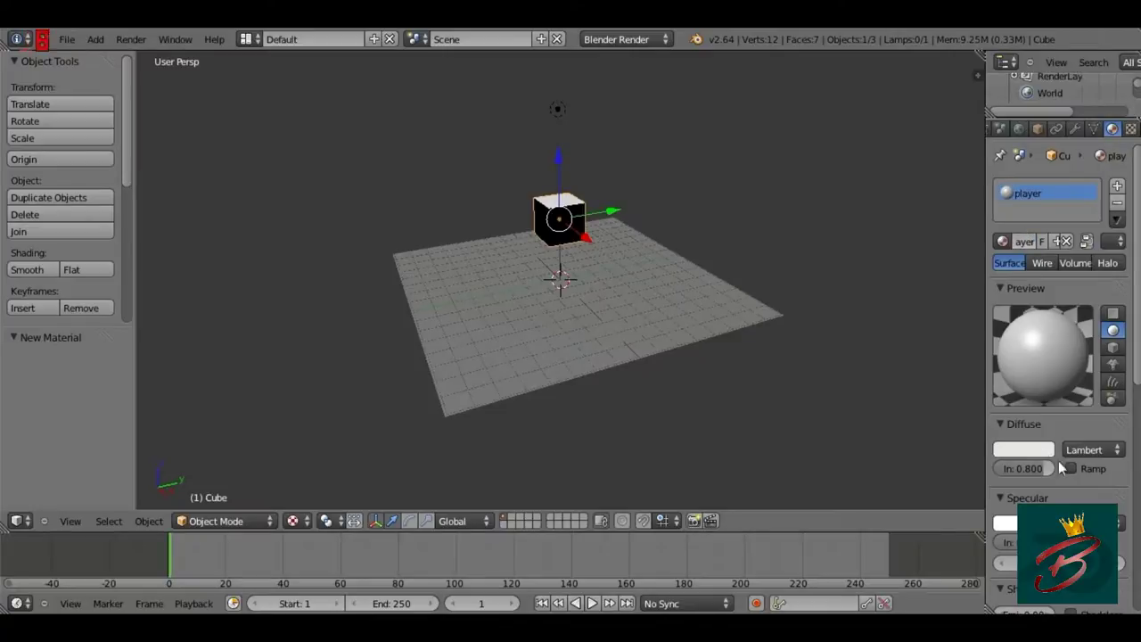
pyautogui.click(1025, 449)
pyautogui.moveTo(988, 295)
pyautogui.mouseDown()
pyautogui.moveTo(1010, 266)
pyautogui.moveTo(1023, 270)
pyautogui.mouseUp()
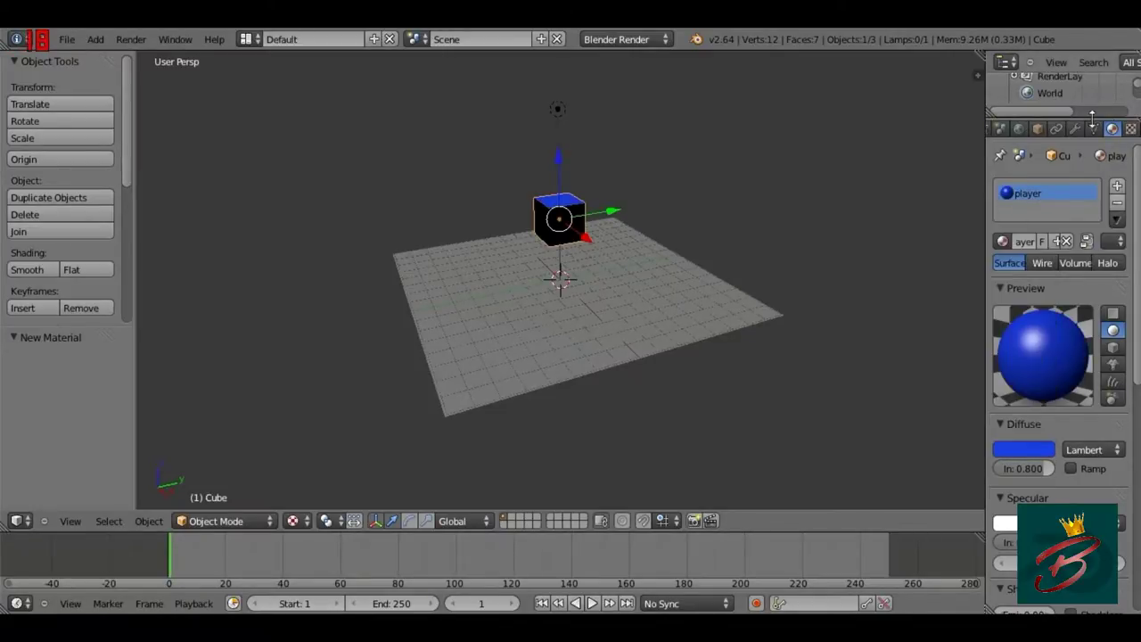
pyautogui.scroll(-2, 1092, 128)
pyautogui.scroll(-2, 1093, 128)
pyautogui.click(1129, 129)
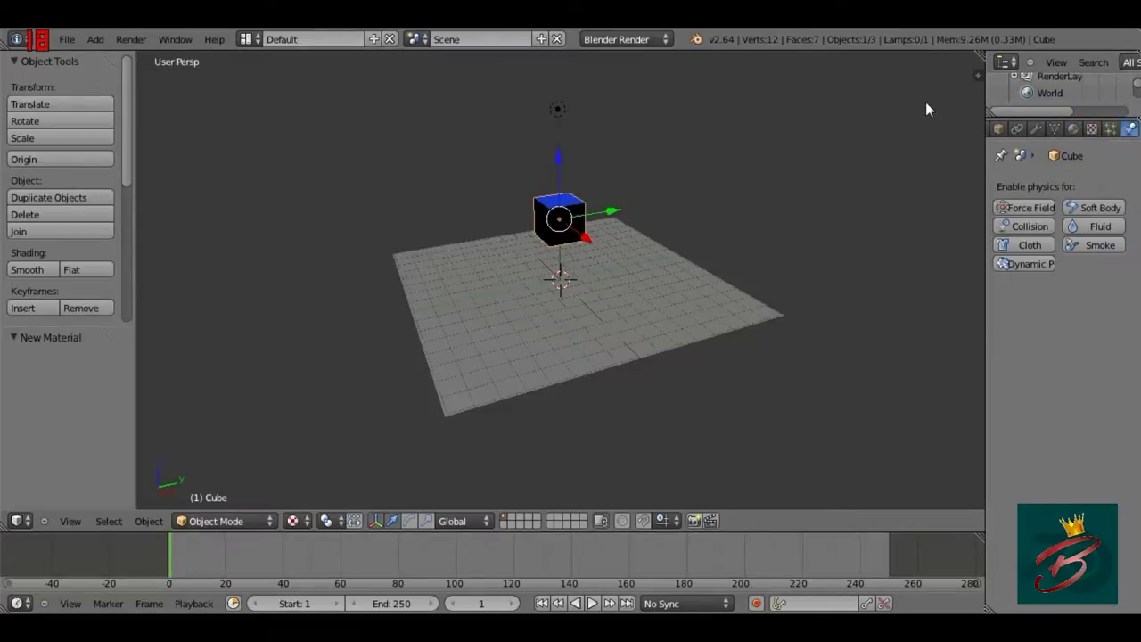
# Switch to Blender Game, set the cube's physics type to Character, and turn the timeline into a Logic Editor
pyautogui.click(629, 39)
pyautogui.click(642, 73)
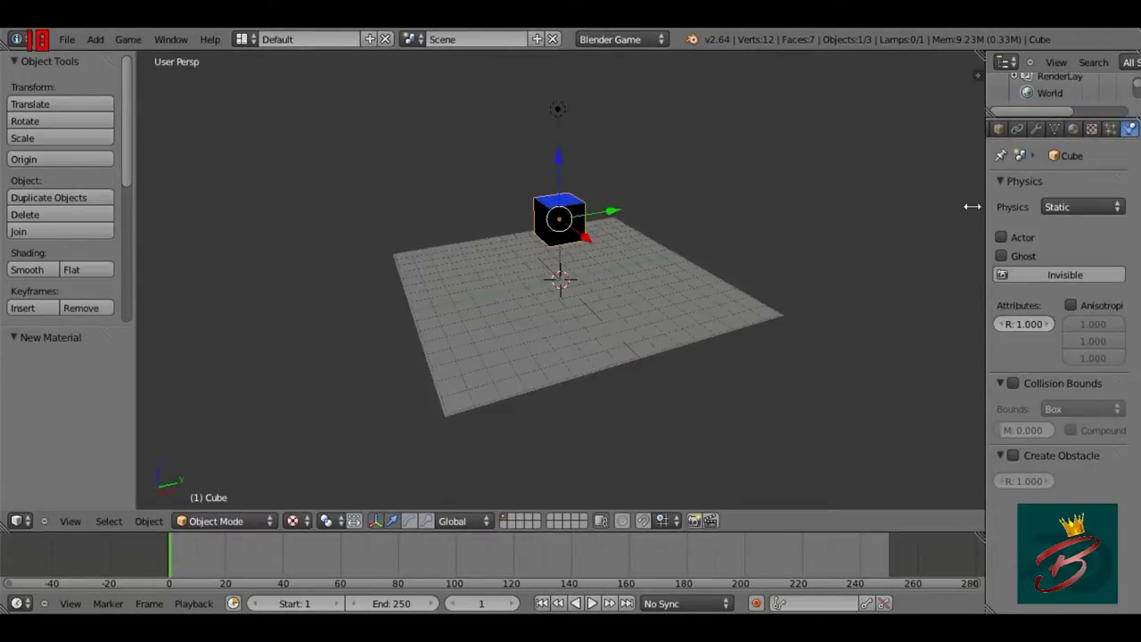
pyautogui.moveTo(972, 206); pyautogui.dragTo(879, 206)
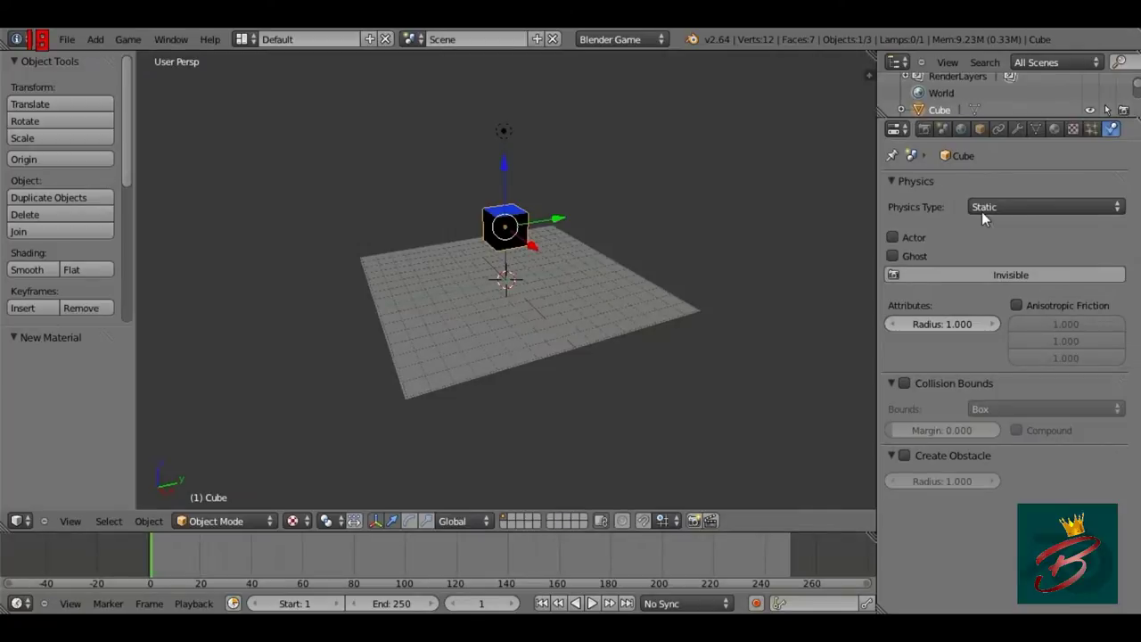
pyautogui.click(982, 211)
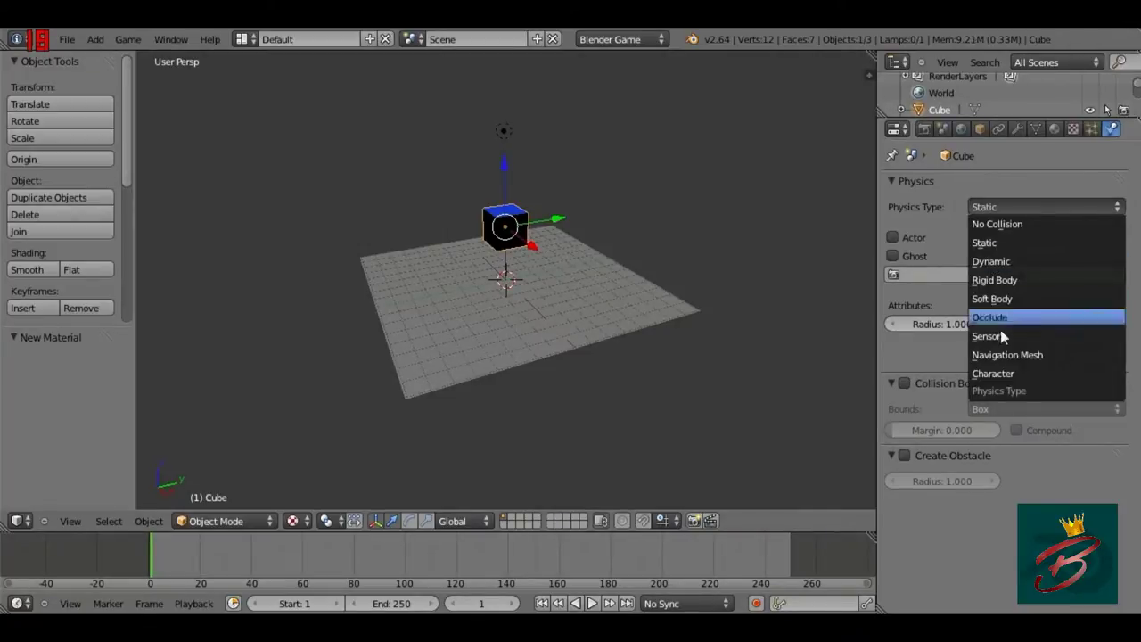
pyautogui.click(999, 373)
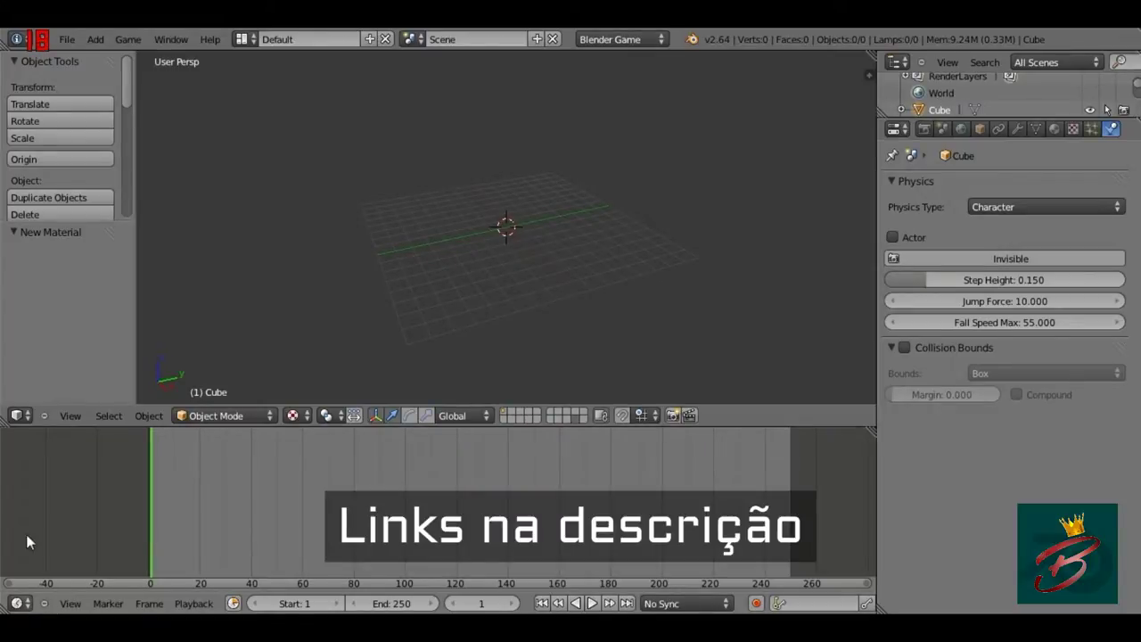
pyautogui.click(16, 602)
pyautogui.click(53, 401)
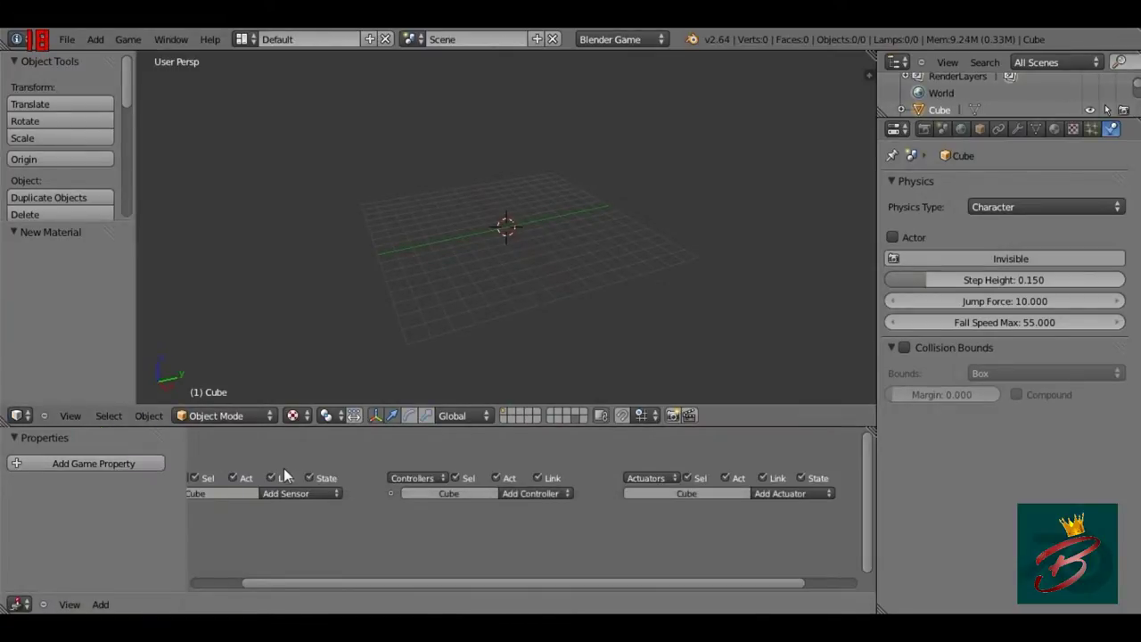
# Maximize the logic editor and add four Keyboard sensors to the cube
pyautogui.hotkey('ctrl', 'Up')
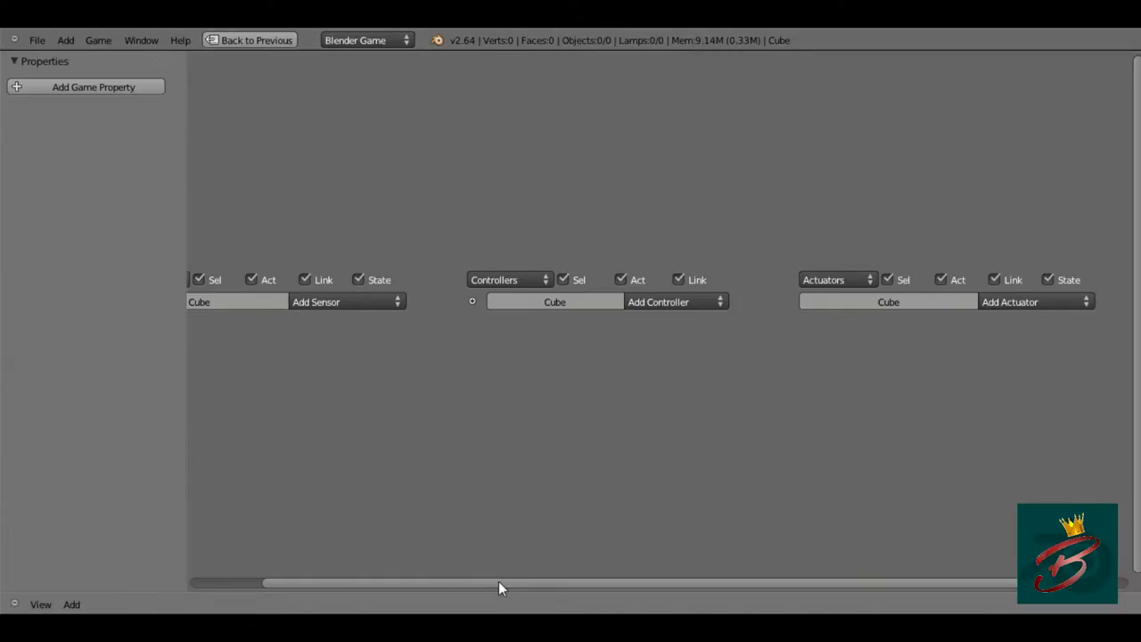
pyautogui.keyDown('ctrl'); pyautogui.scroll(3, 563, 352); pyautogui.keyUp('ctrl')
pyautogui.hotkey('shift', 'a')
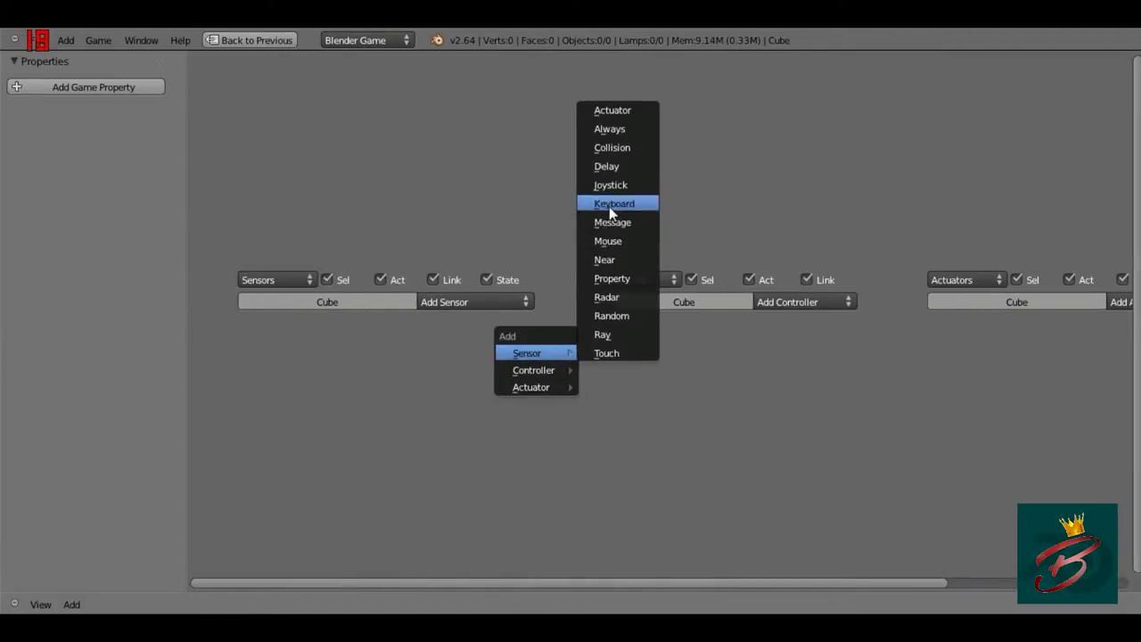
pyautogui.click(609, 204)
pyautogui.hotkey('shift', 'a')
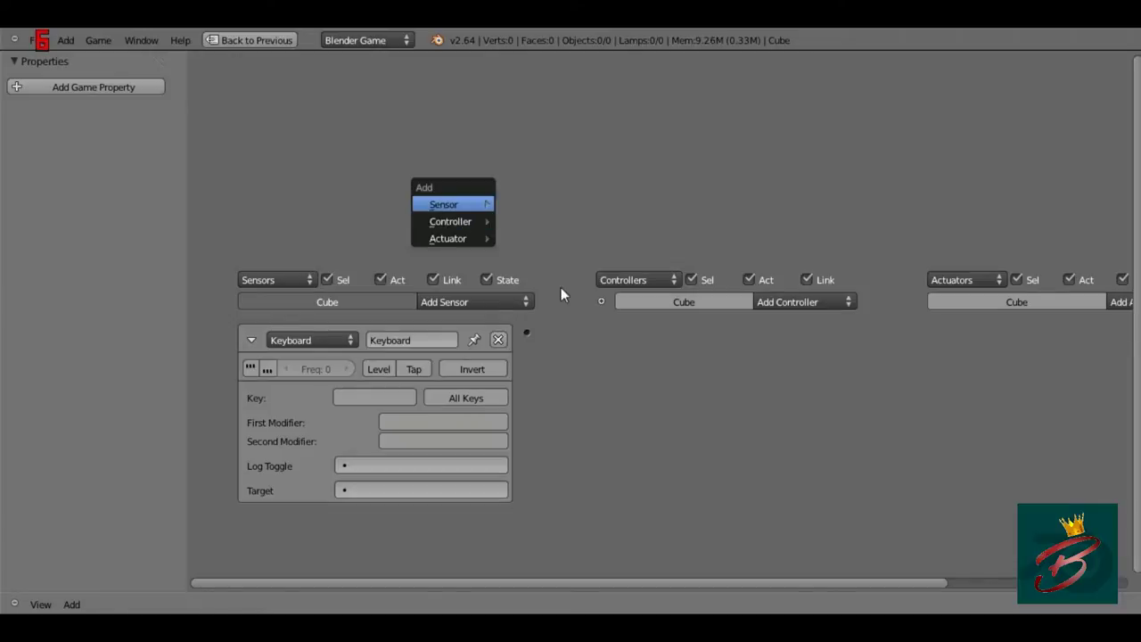
pyautogui.click(537, 294)
pyautogui.hotkey('shift', 'a')
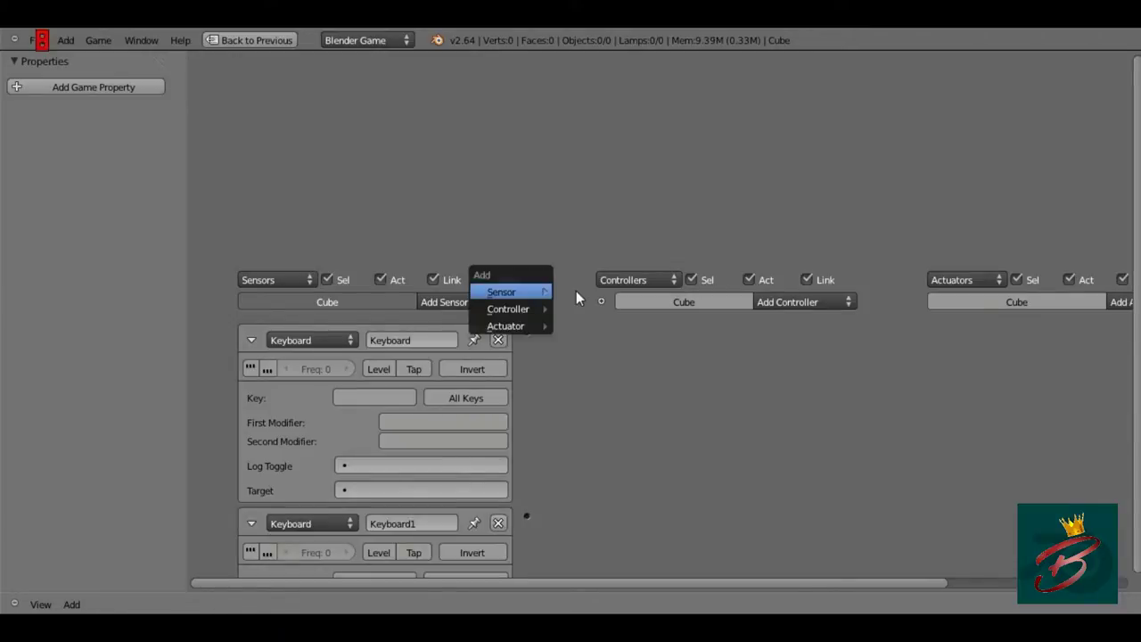
pyautogui.click(594, 386)
pyautogui.hotkey('shift', 'a')
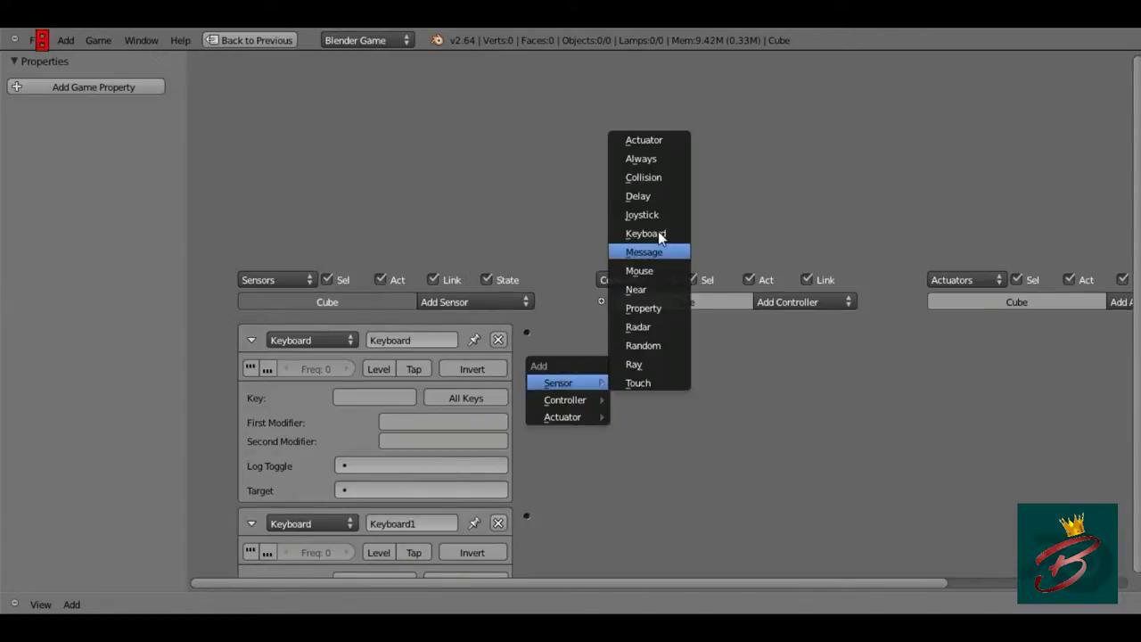
pyautogui.click(635, 234)
# Assign keys W, S, A and D to the four Keyboard sensors and collapse each one
pyautogui.click(383, 397)
pyautogui.press('w')
pyautogui.click(251, 340)
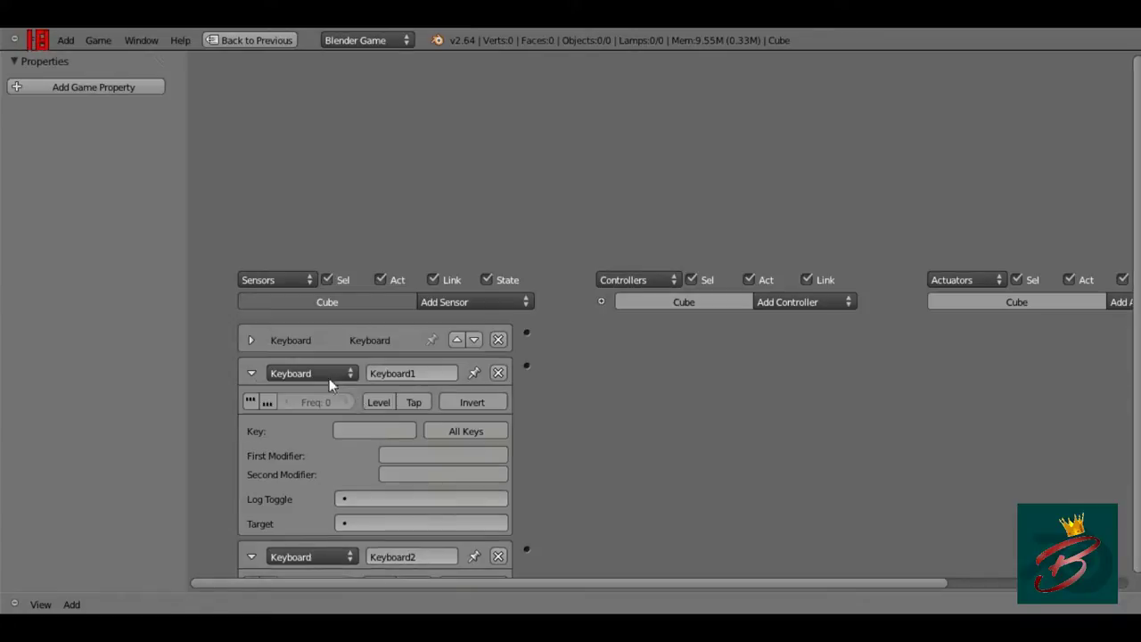
pyautogui.click(362, 436)
pyautogui.press('s')
pyautogui.click(251, 373)
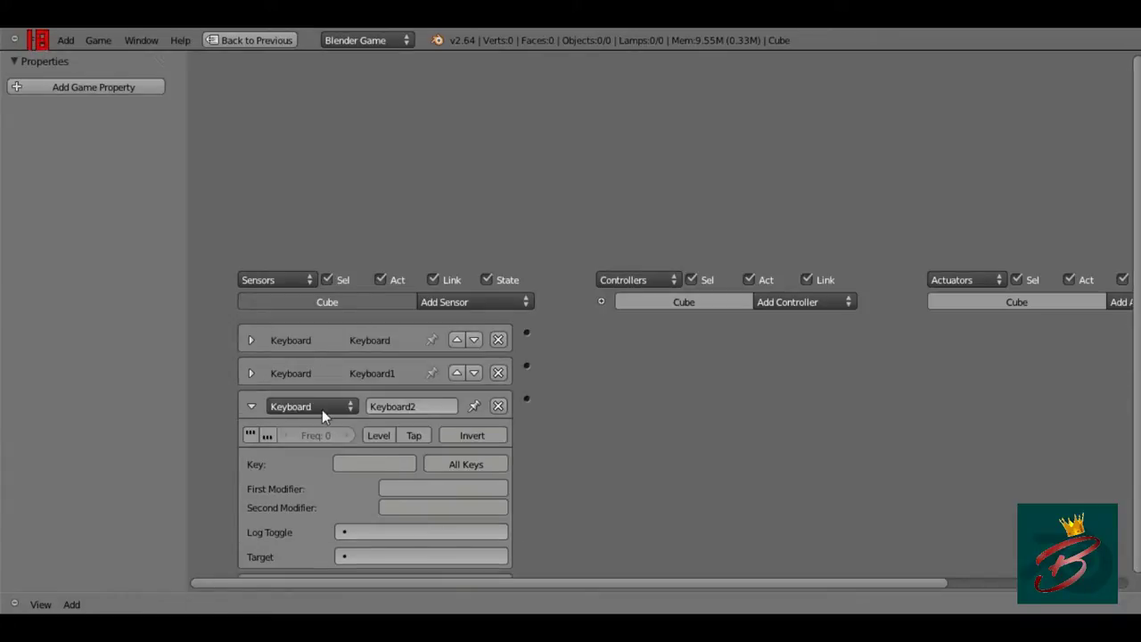
pyautogui.click(368, 463)
pyautogui.press('a')
pyautogui.click(252, 406)
pyautogui.click(339, 496)
pyautogui.press('d')
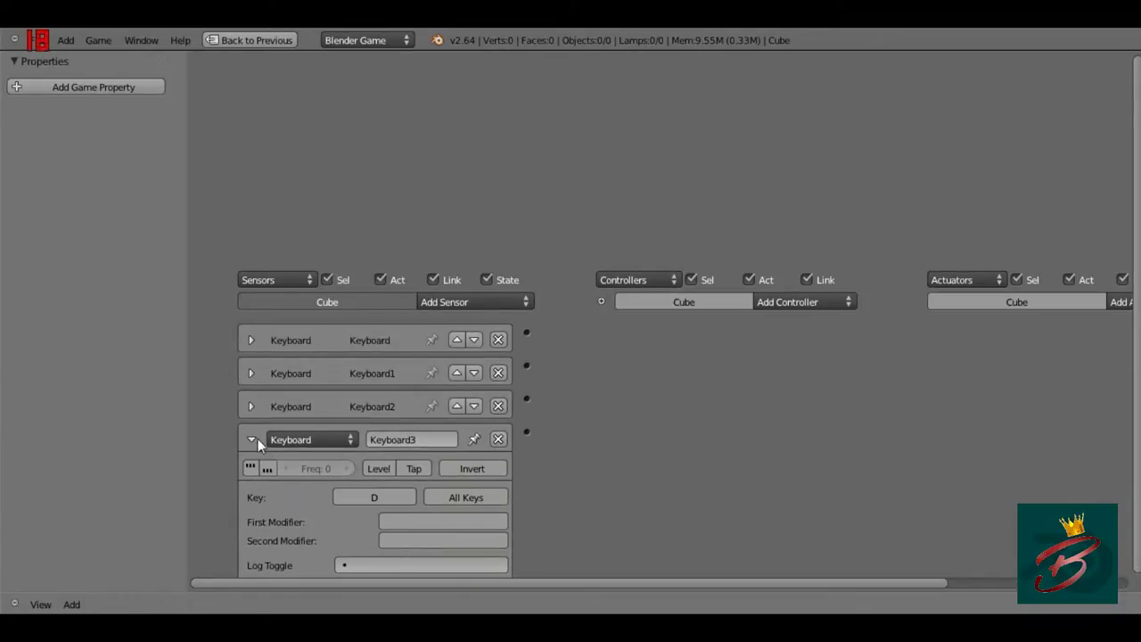
pyautogui.click(255, 440)
pyautogui.moveTo(521, 587); pyautogui.dragTo(579, 586)
pyautogui.hotkey('shift', 'a')
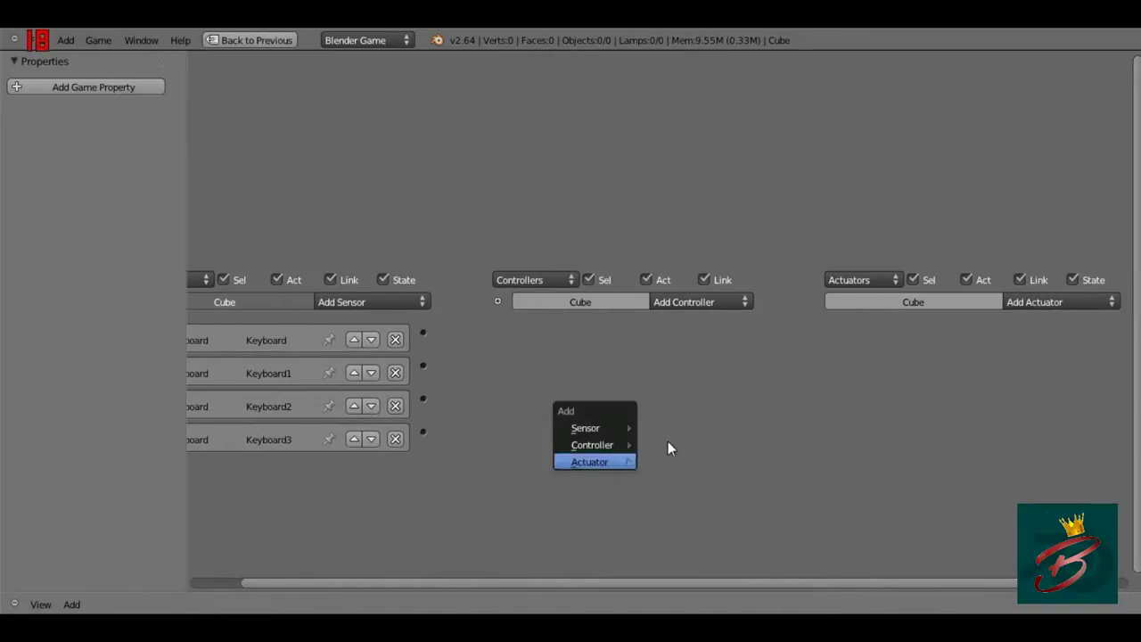
# Add four Motion actuators to the cube
pyautogui.click(676, 310)
pyautogui.hotkey('shift', 'a')
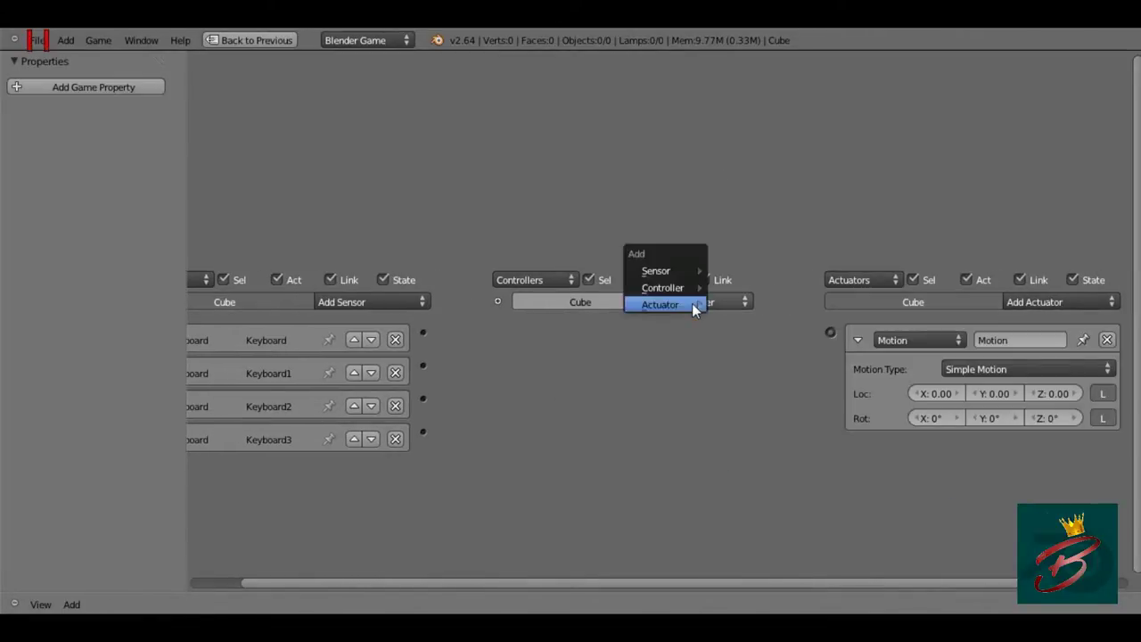
pyautogui.moveTo(660, 305)
pyautogui.click(752, 436)
pyautogui.hotkey('shift', 'a')
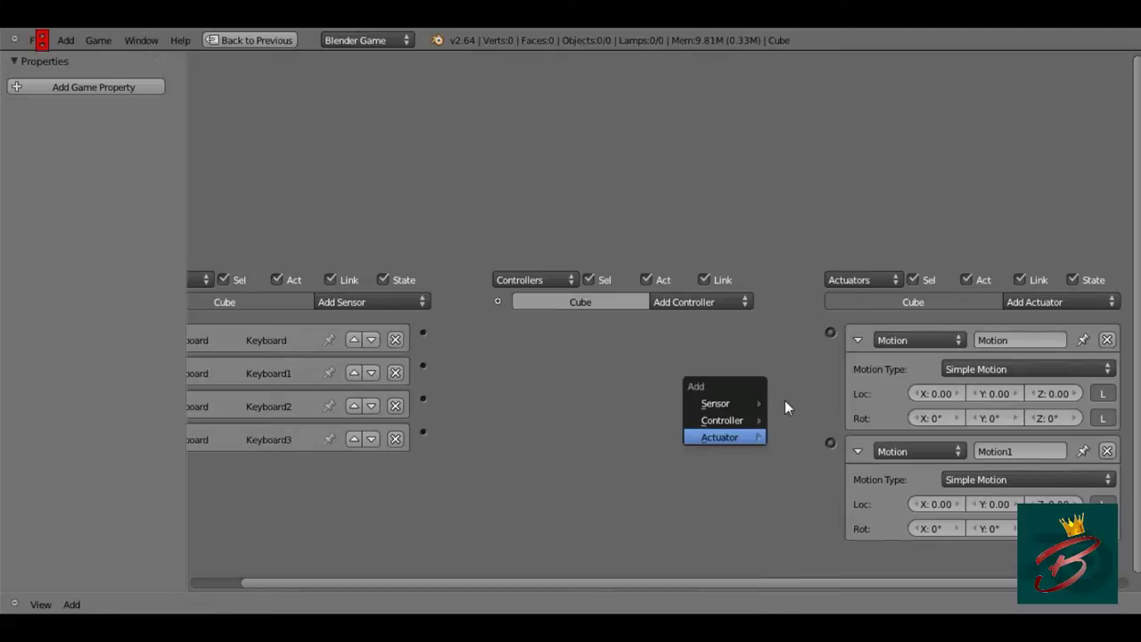
pyautogui.click(807, 292)
pyautogui.hotkey('shift', 'a')
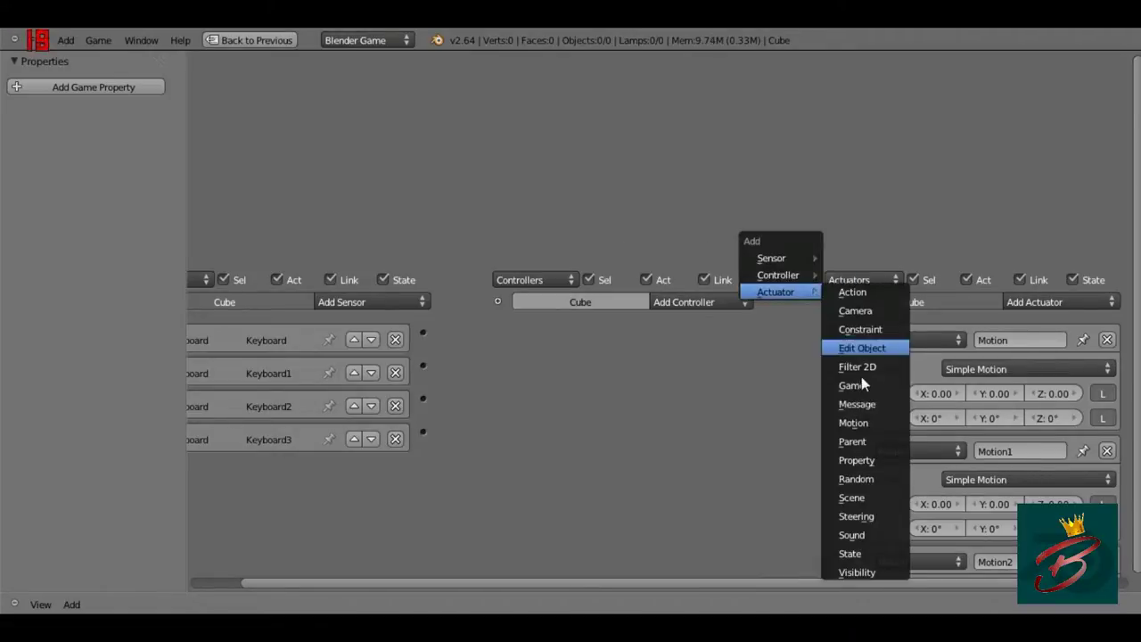
# Set the first Motion actuator's Loc Y to 0.2 and change Motion1's Loc Y value
pyautogui.click(854, 423)
pyautogui.click(999, 394)
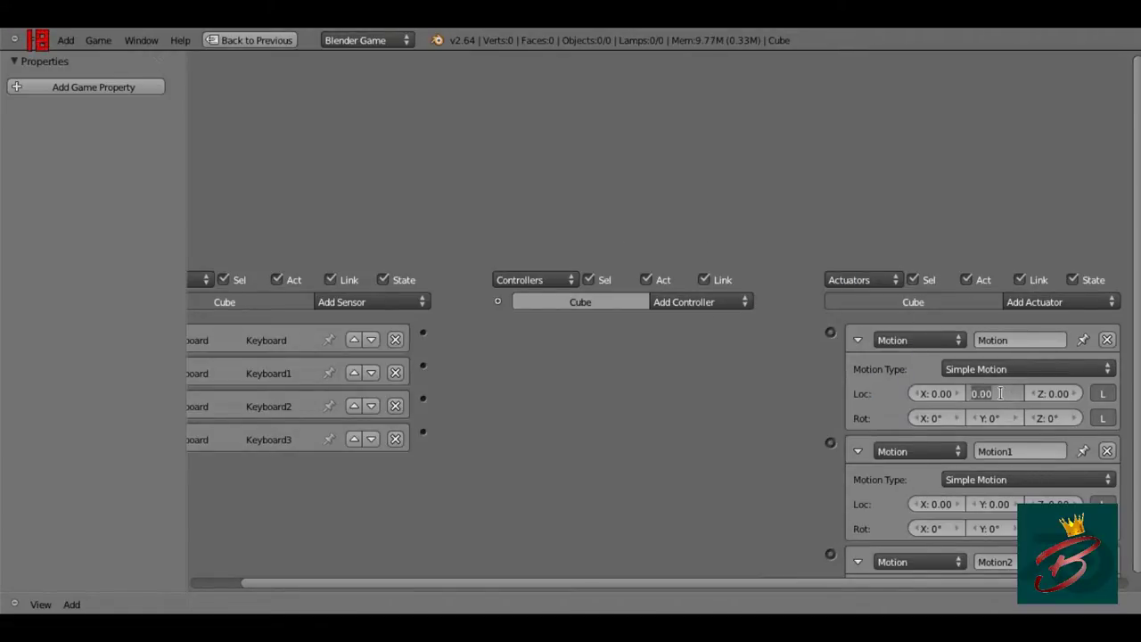
pyautogui.write('0.2')
pyautogui.press('Return')
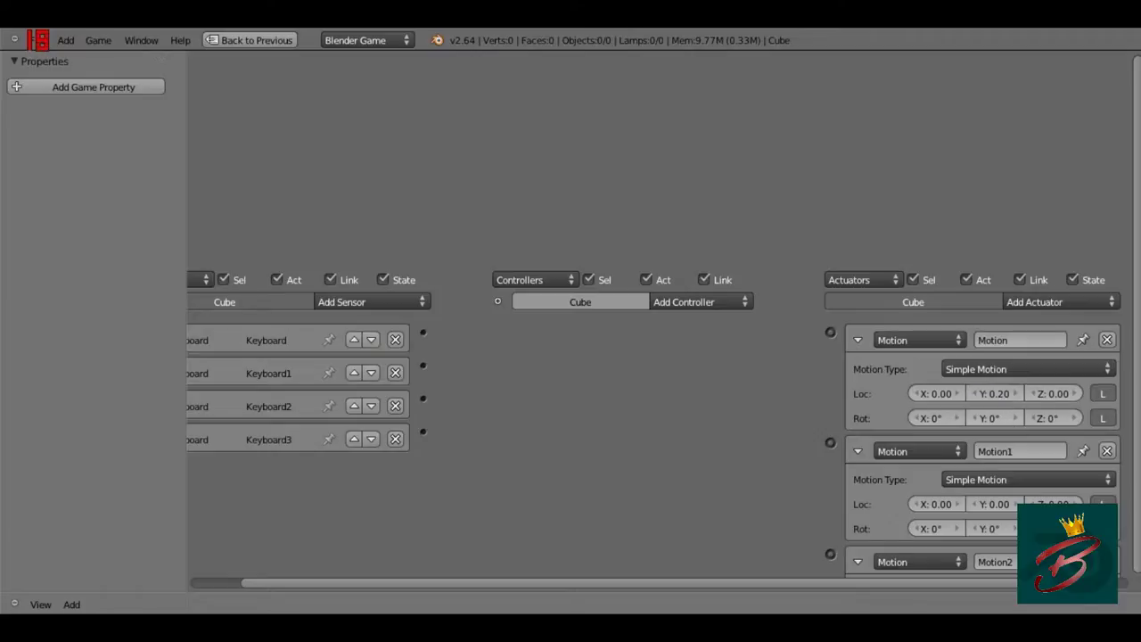
pyautogui.click(998, 504)
pyautogui.press('BackSpace')
# Collapse the Motion, Motion1, Motion2 and Motion3 actuators into compact rows
pyautogui.click(860, 340)
pyautogui.click(860, 372)
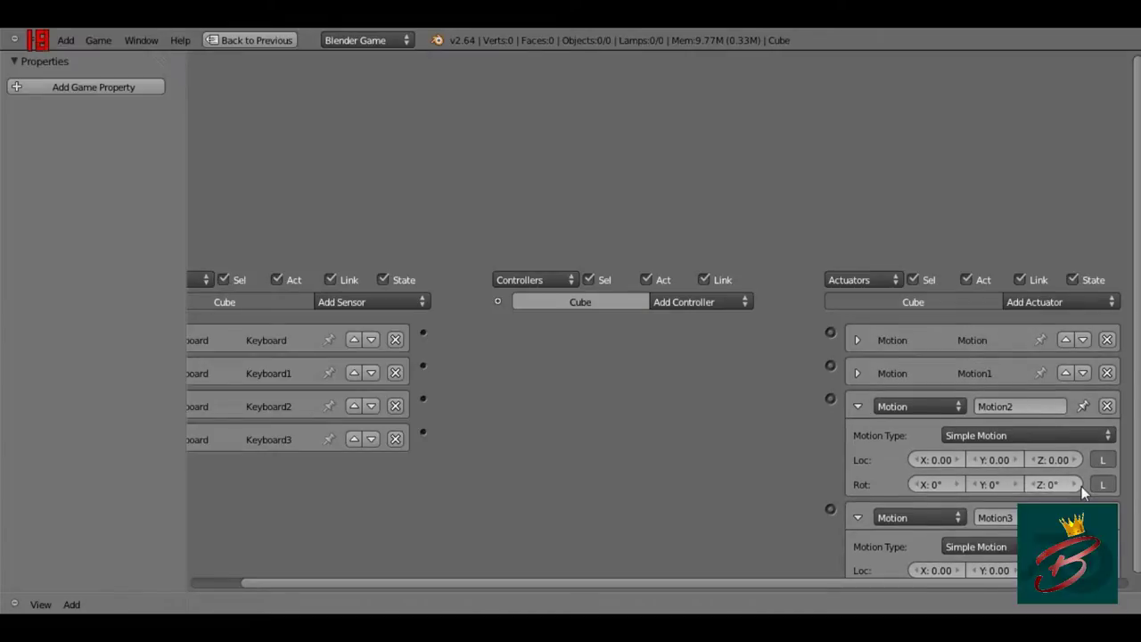
pyautogui.click(861, 406)
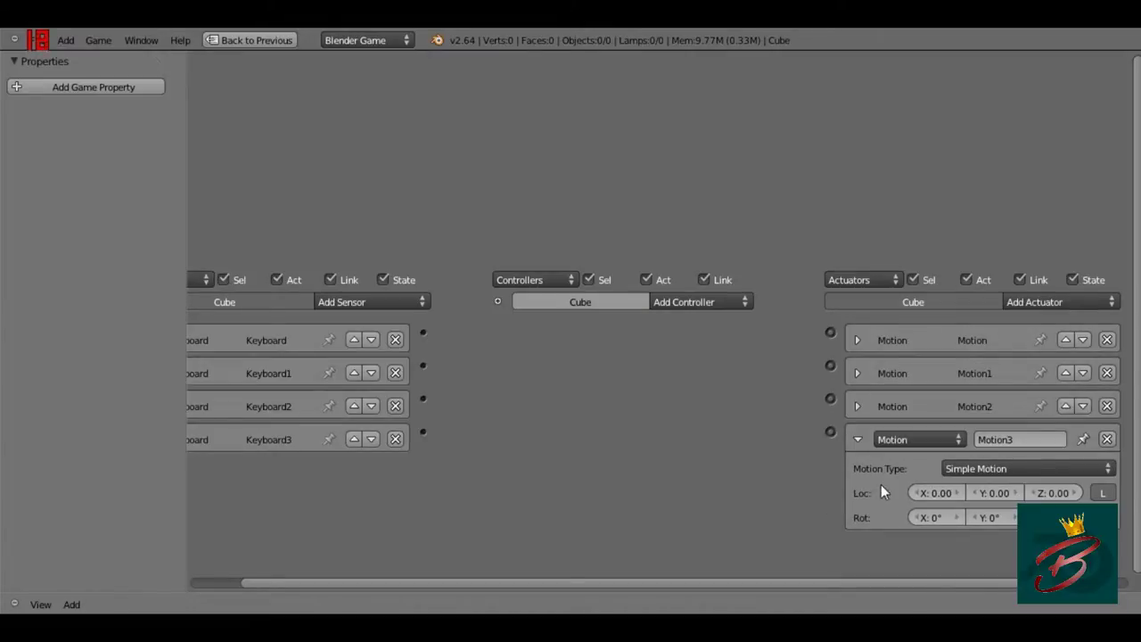
pyautogui.click(860, 440)
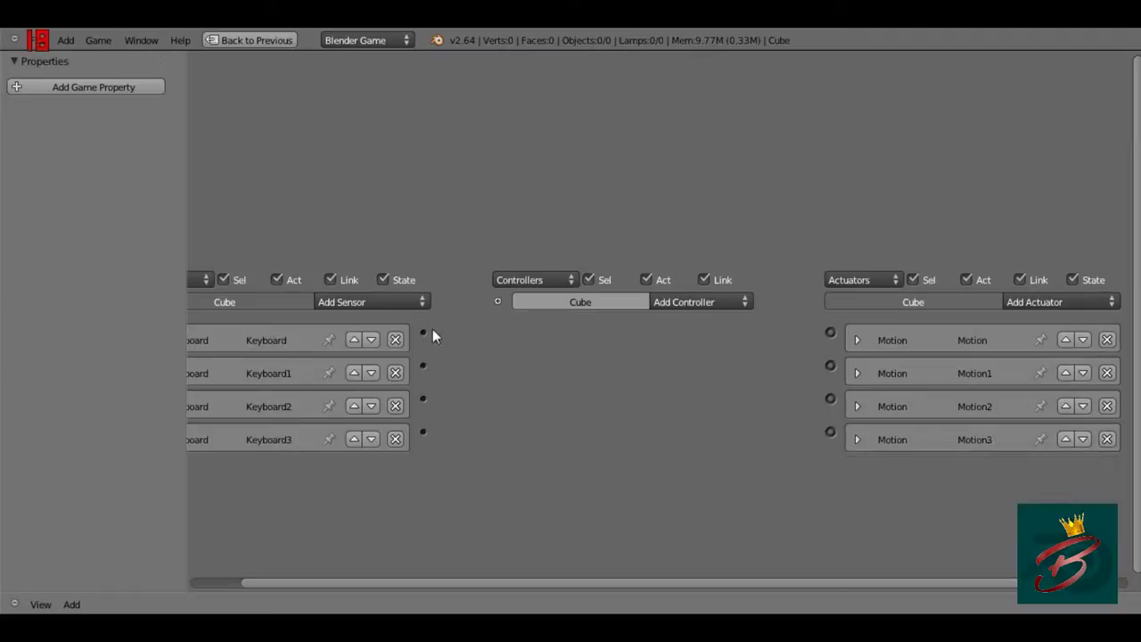
# Link the first Keyboard sensor to the Motion actuator through a new And controller
pyautogui.moveTo(422, 333)
pyautogui.mouseDown()
pyautogui.moveTo(830, 332)
pyautogui.moveTo(423, 333)
pyautogui.mouseUp()
pyautogui.moveTo(423, 333); pyautogui.dragTo(830, 334)
pyautogui.click(694, 304)
pyautogui.click(690, 319)
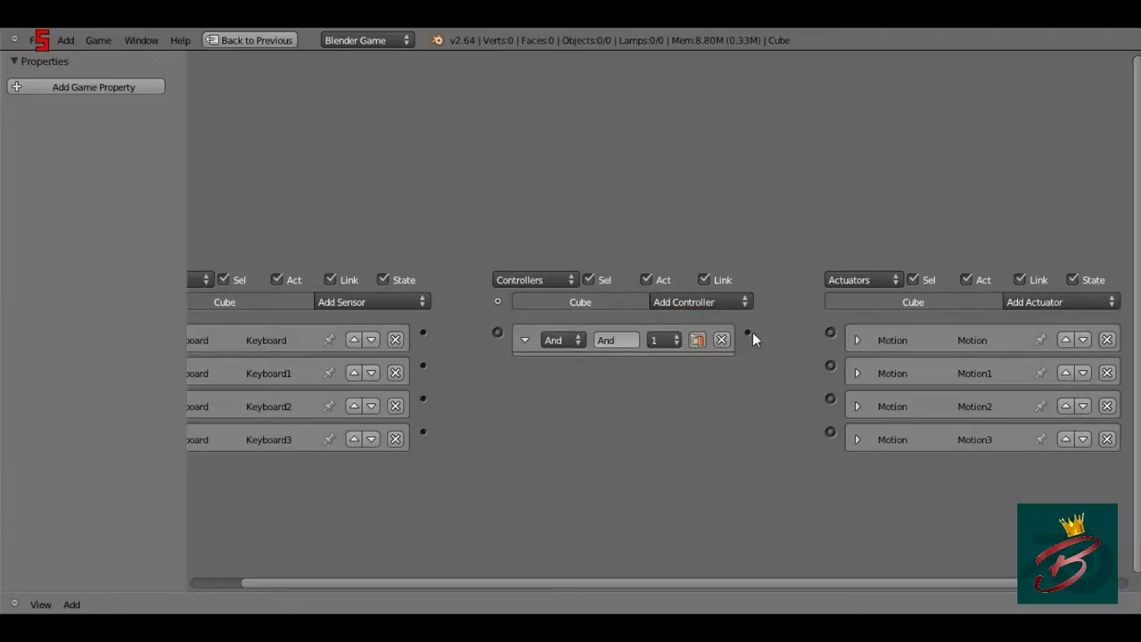
pyautogui.moveTo(749, 334); pyautogui.dragTo(828, 333)
pyautogui.moveTo(498, 332)
pyautogui.mouseDown()
pyautogui.moveTo(438, 343)
pyautogui.moveTo(423, 333)
pyautogui.moveTo(833, 363)
pyautogui.mouseUp()
# Add three more And controllers, removing an accidental Or controller
pyautogui.click(691, 304)
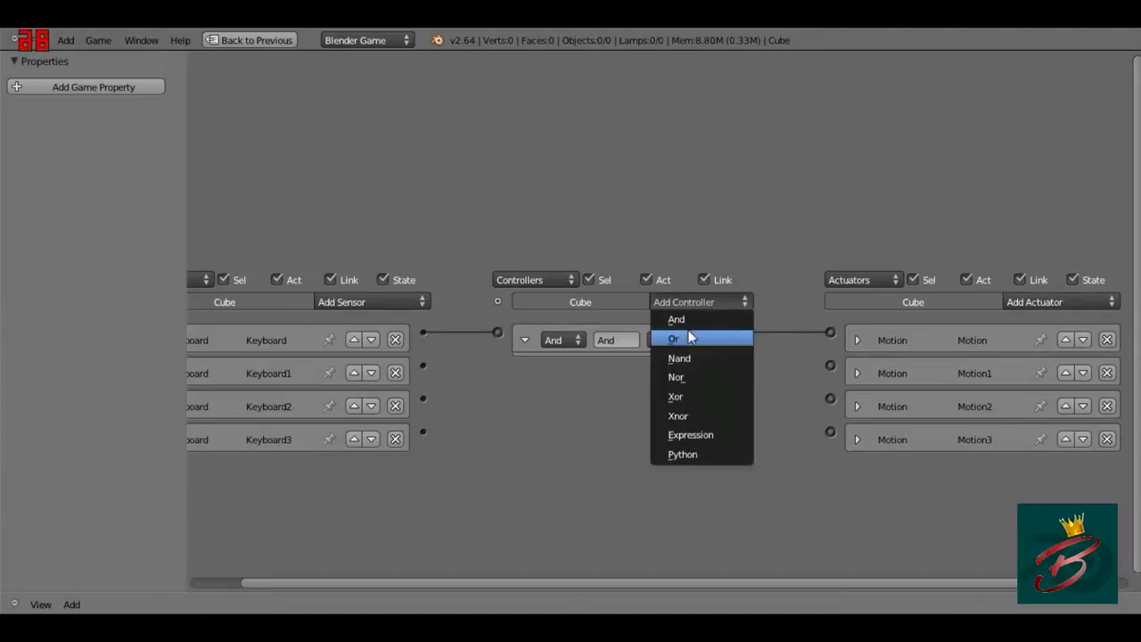
pyautogui.click(691, 337)
pyautogui.click(721, 376)
pyautogui.click(713, 302)
pyautogui.click(697, 317)
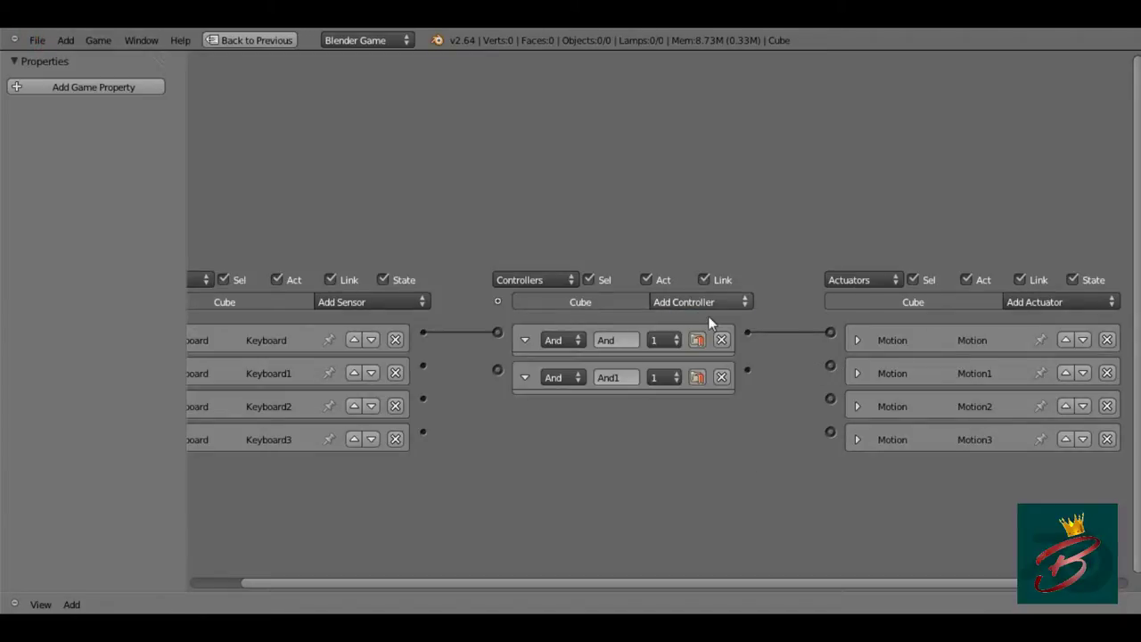
pyautogui.click(708, 308)
pyautogui.click(698, 317)
pyautogui.click(697, 306)
pyautogui.click(696, 321)
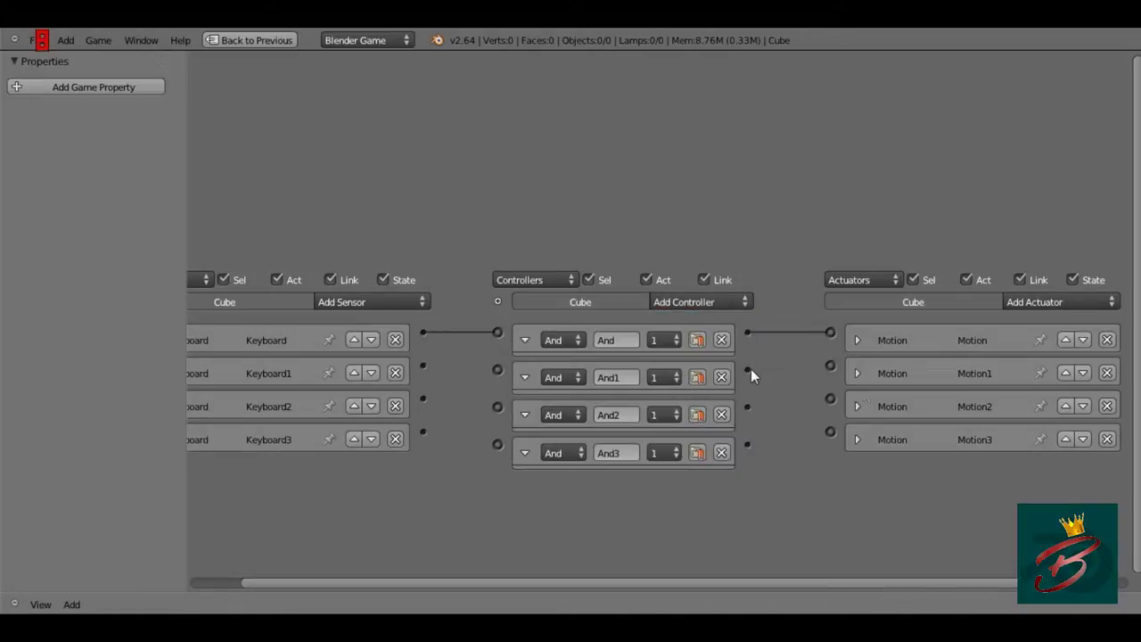
# Link And1–And3 to Motion1–Motion3, collapse the controllers, and connect the remaining Keyboard sensors
pyautogui.moveTo(747, 369); pyautogui.dragTo(833, 364)
pyautogui.moveTo(818, 410); pyautogui.dragTo(830, 398)
pyautogui.moveTo(748, 444); pyautogui.dragTo(830, 433)
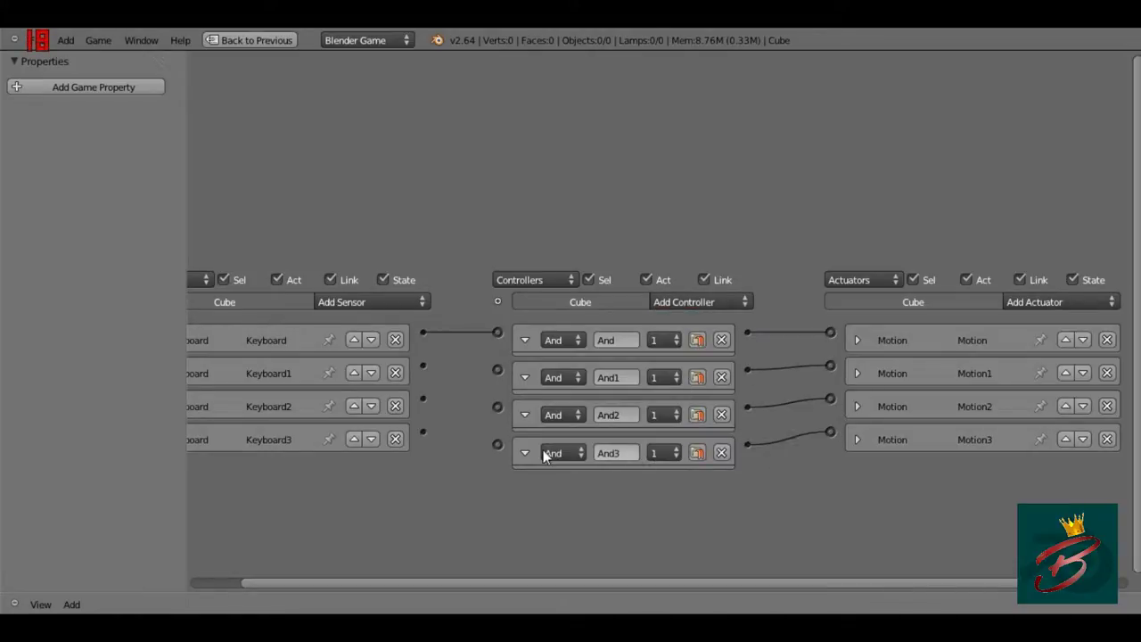
pyautogui.click(526, 452)
pyautogui.click(526, 415)
pyautogui.click(524, 378)
pyautogui.click(525, 340)
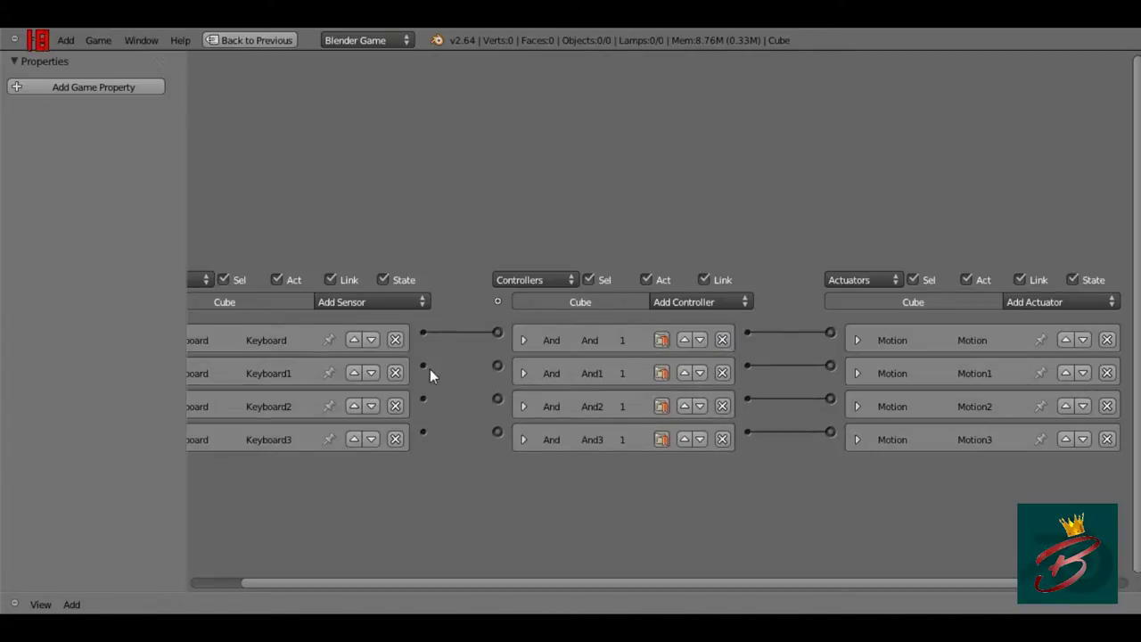
pyautogui.moveTo(424, 365)
pyautogui.mouseDown()
pyautogui.moveTo(498, 365)
pyautogui.moveTo(422, 399)
pyautogui.mouseUp()
pyautogui.moveTo(498, 433); pyautogui.dragTo(497, 434)
# Restore the full layout with layer 1 visible and test-run the game with P, exiting with Esc
pyautogui.hotkey('ctrl', 'Up')
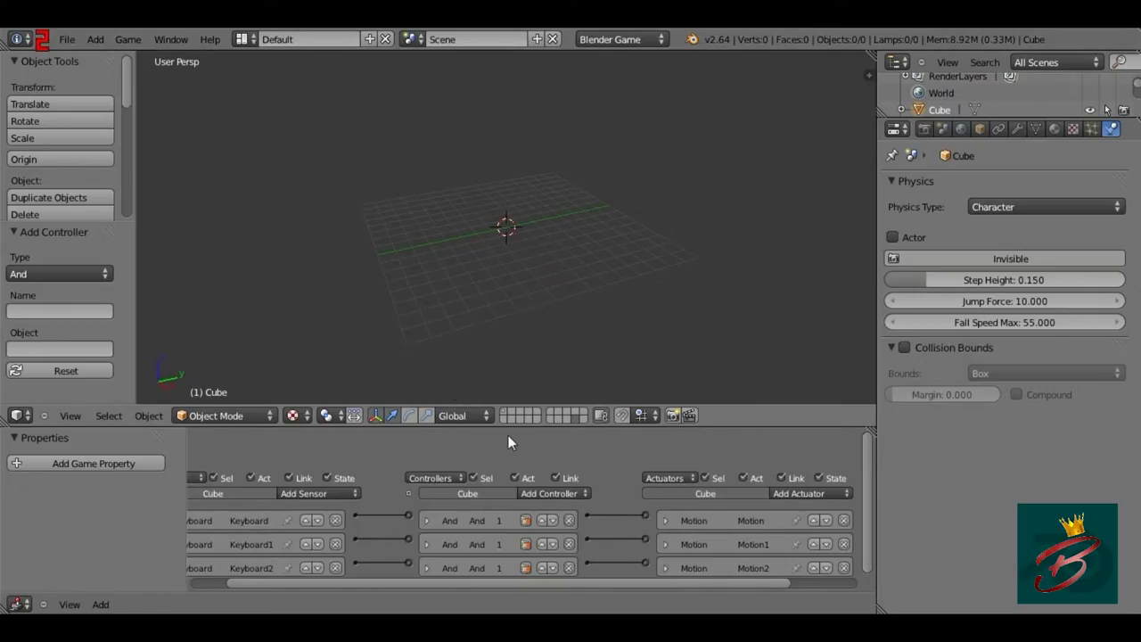
pyautogui.click(501, 412)
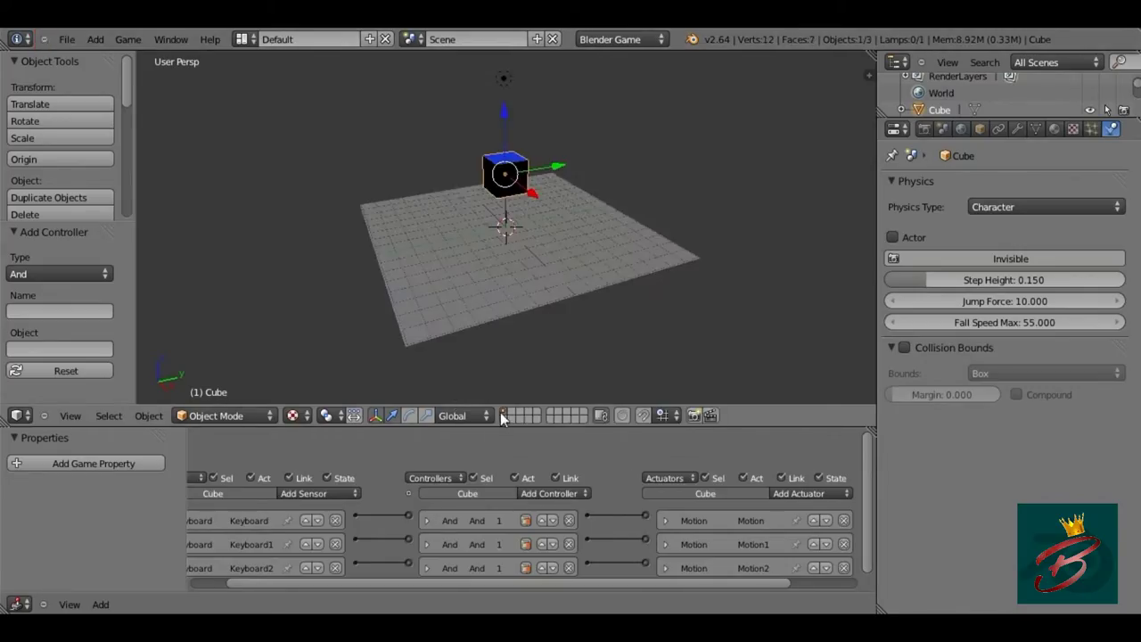
pyautogui.click(578, 420)
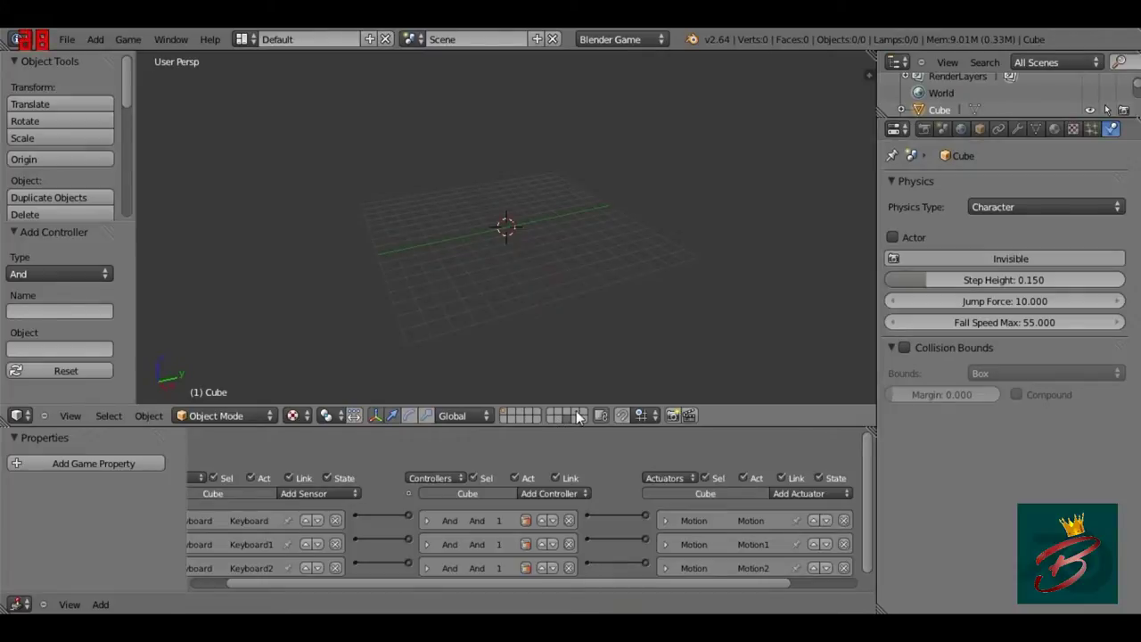
pyautogui.click(505, 416)
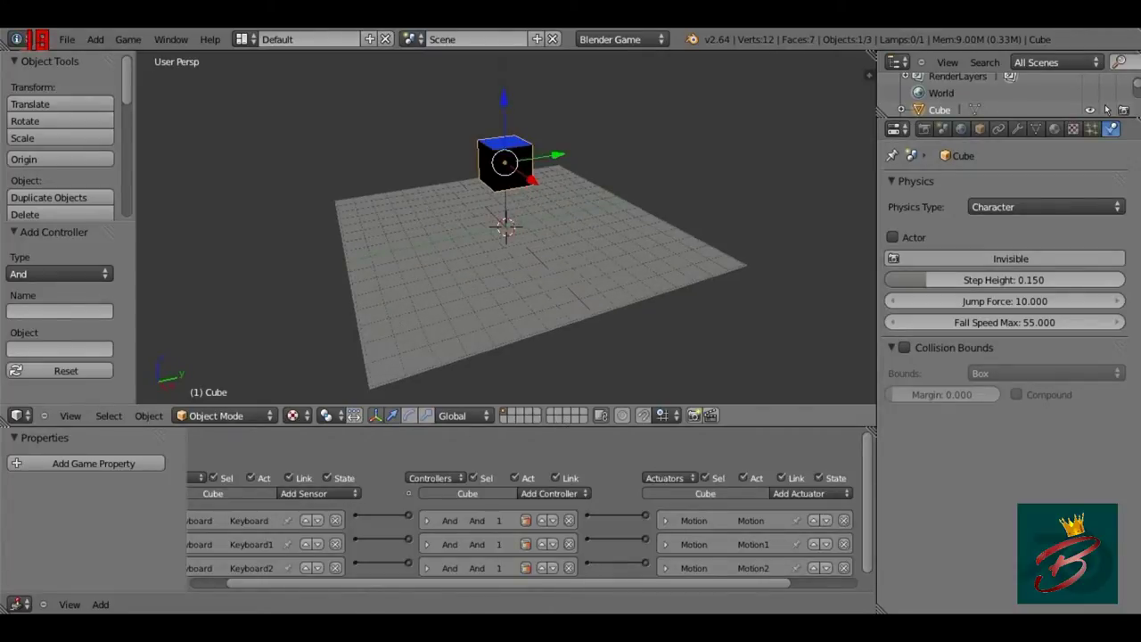
pyautogui.press('p')
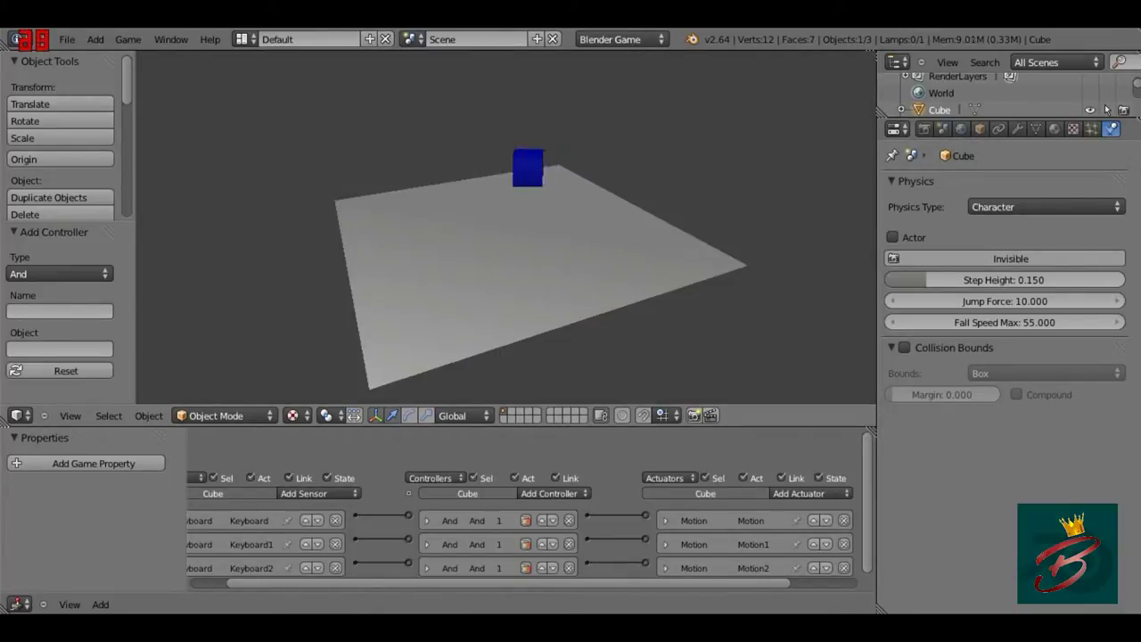
pyautogui.press('Escape')
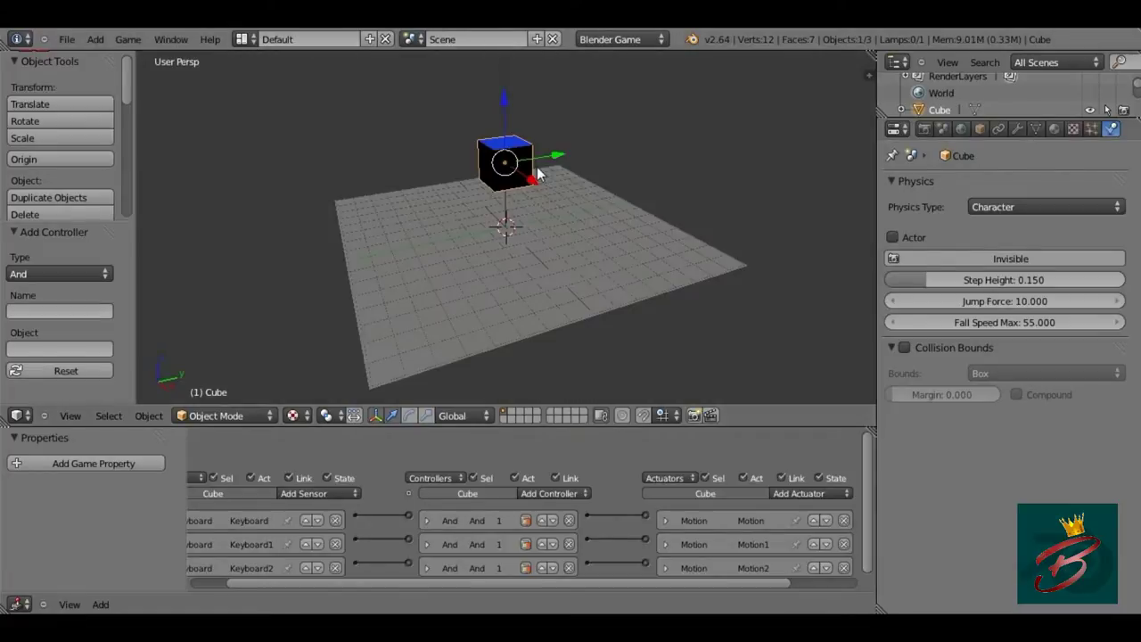
pyautogui.scroll(1, 483, 226)
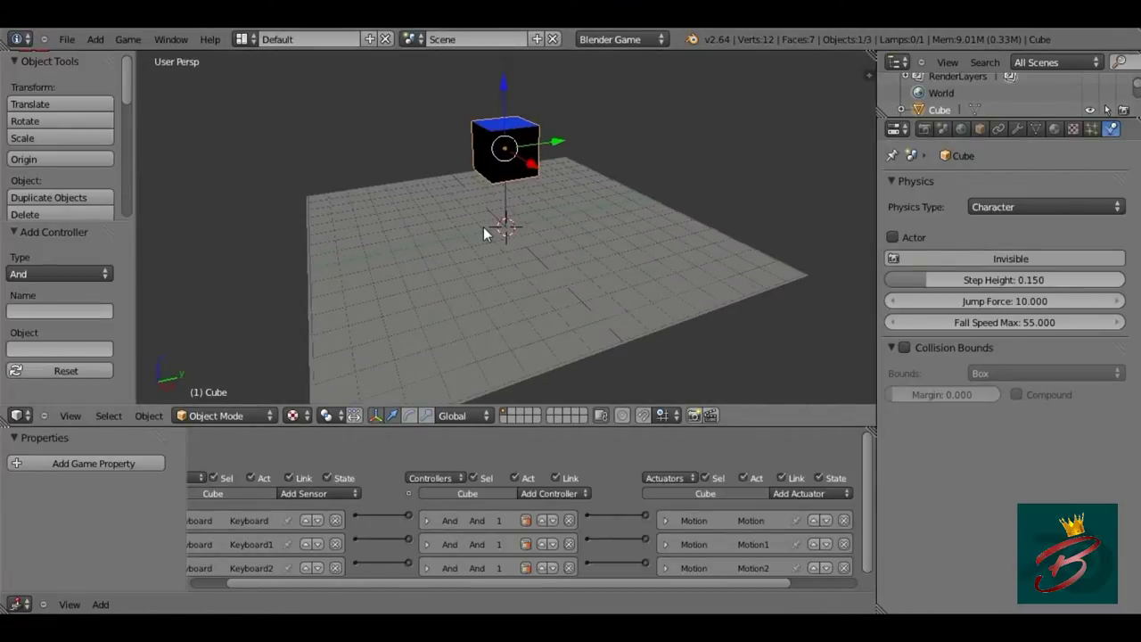
# Rename the game scene to 'jogo'
pyautogui.click(456, 36)
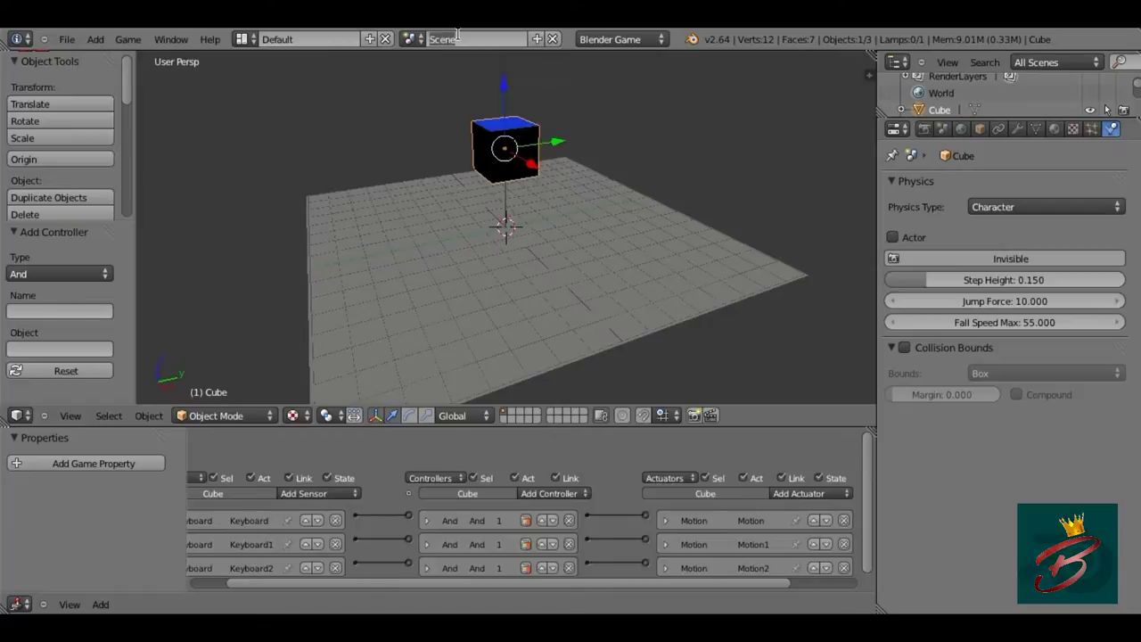
pyautogui.write('jogo')
pyautogui.press('Return')
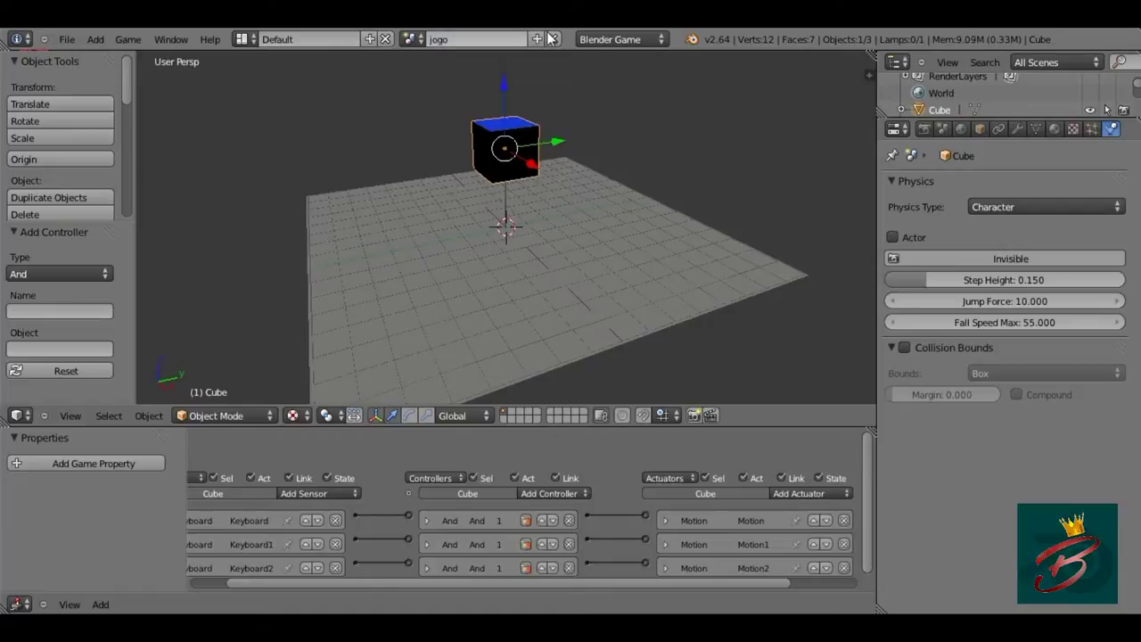
# Create a new empty scene and switch to top view
pyautogui.click(536, 40)
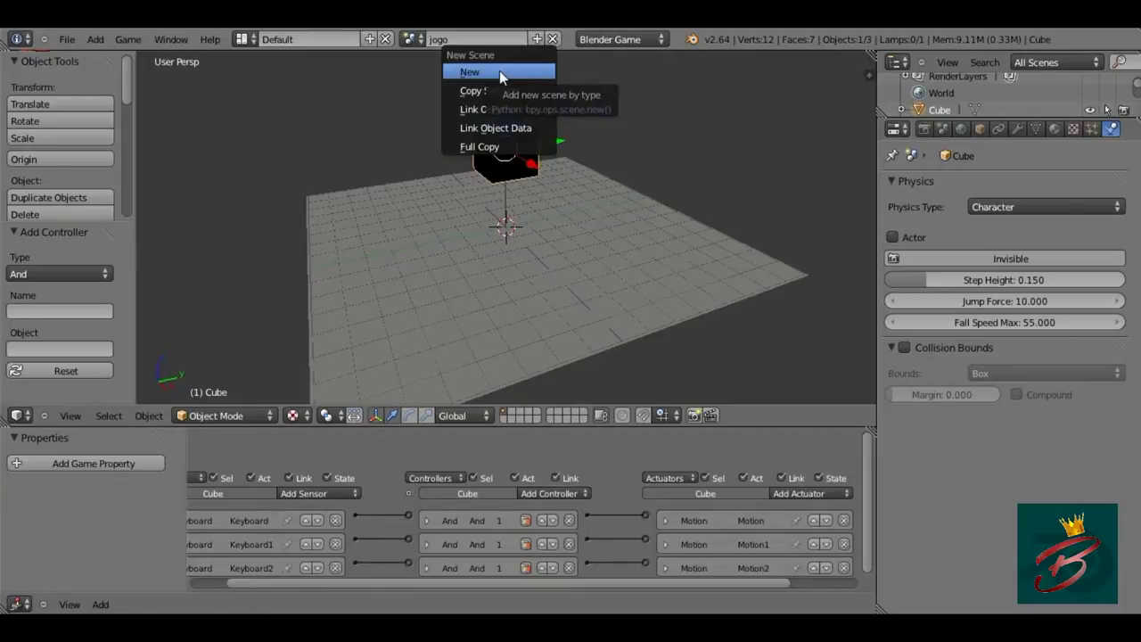
pyautogui.click(499, 70)
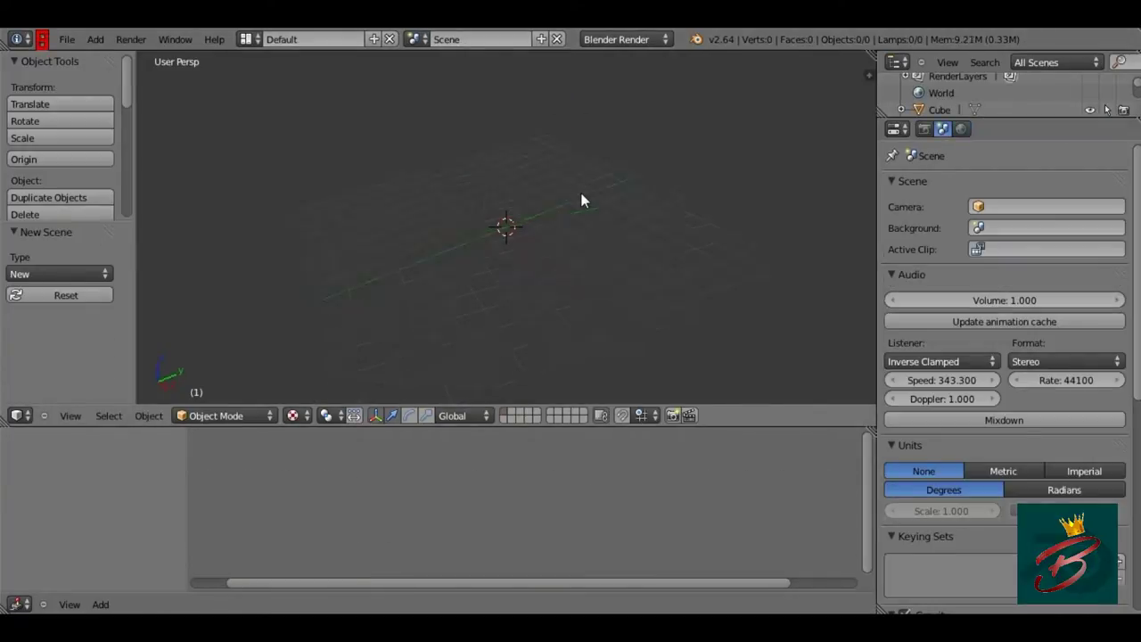
pyautogui.press('KP_7')
pyautogui.scroll(-3, 523, 201)
pyautogui.hotkey('shift', 'a')
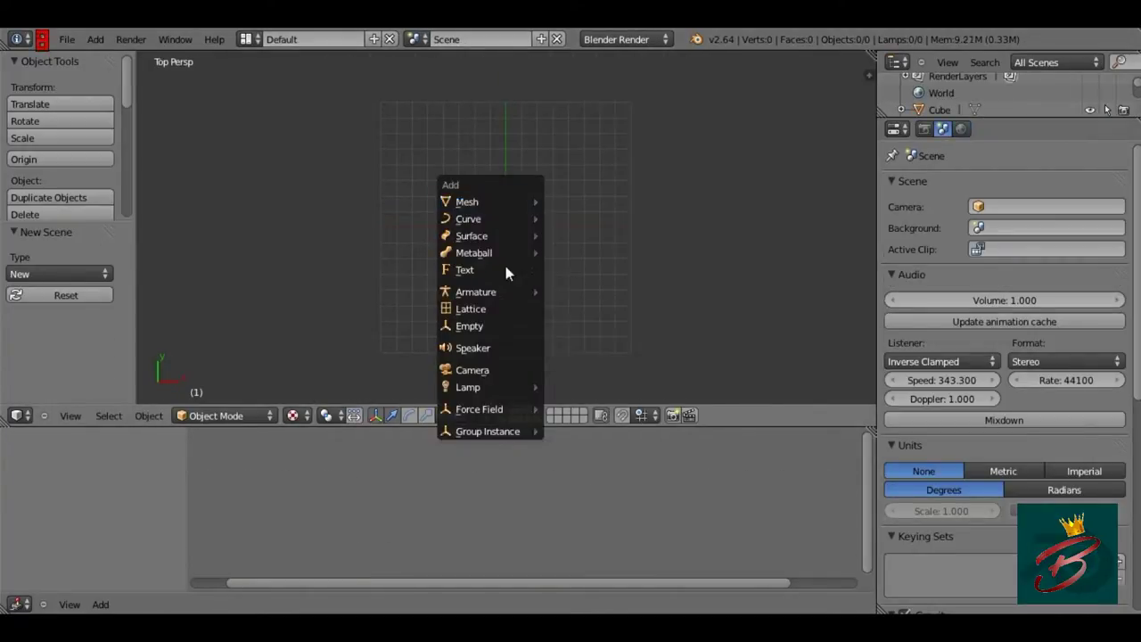
# Add a camera, raise it along Z above the origin, and look through it
pyautogui.click(480, 369)
pyautogui.press('KP_2')
pyautogui.press('KP_2')
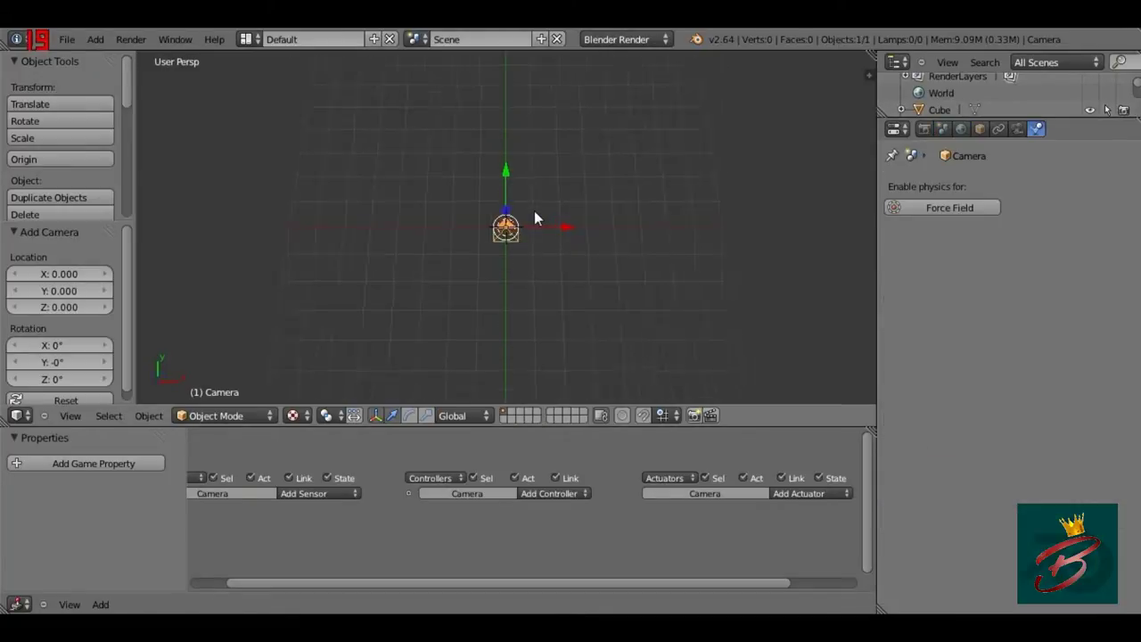
pyautogui.press('KP_2')
pyautogui.press('KP_2')
pyautogui.press('KP_2')
pyautogui.press('KP_2')
pyautogui.press('g')
pyautogui.press('z')
pyautogui.click(504, 115)
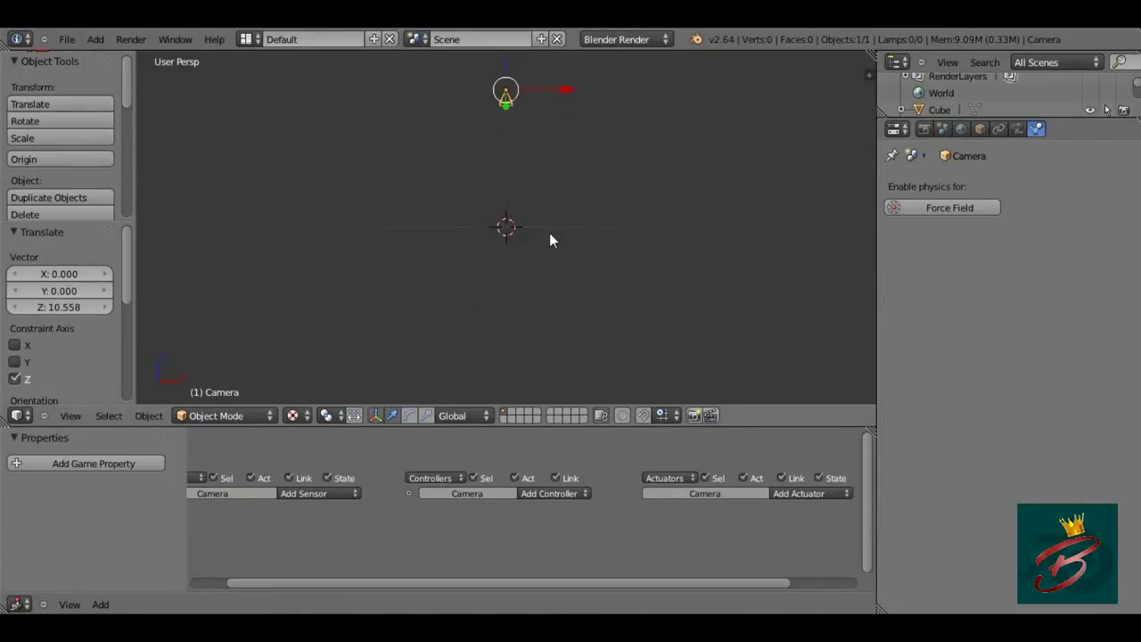
pyautogui.press('KP_0')
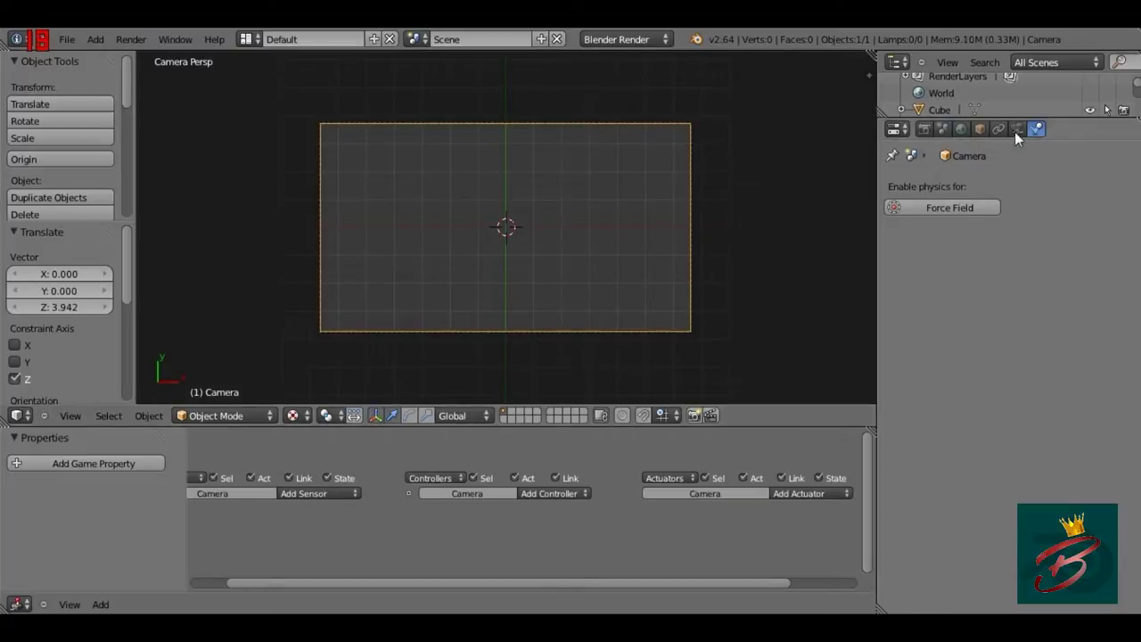
# Make the camera orthographic with an orthographic scale of 22.346
pyautogui.click(1018, 128)
pyautogui.click(1004, 237)
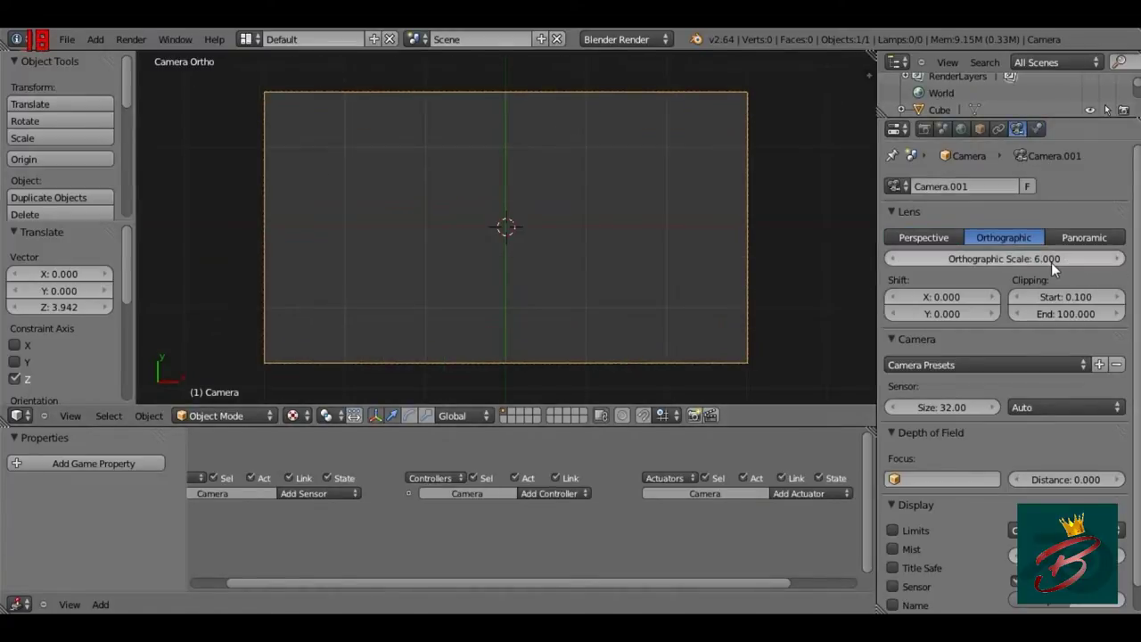
pyautogui.moveTo(1051, 262)
pyautogui.mouseDown()
pyautogui.moveTo(1074, 262)
pyautogui.moveTo(1062, 262)
pyautogui.mouseUp()
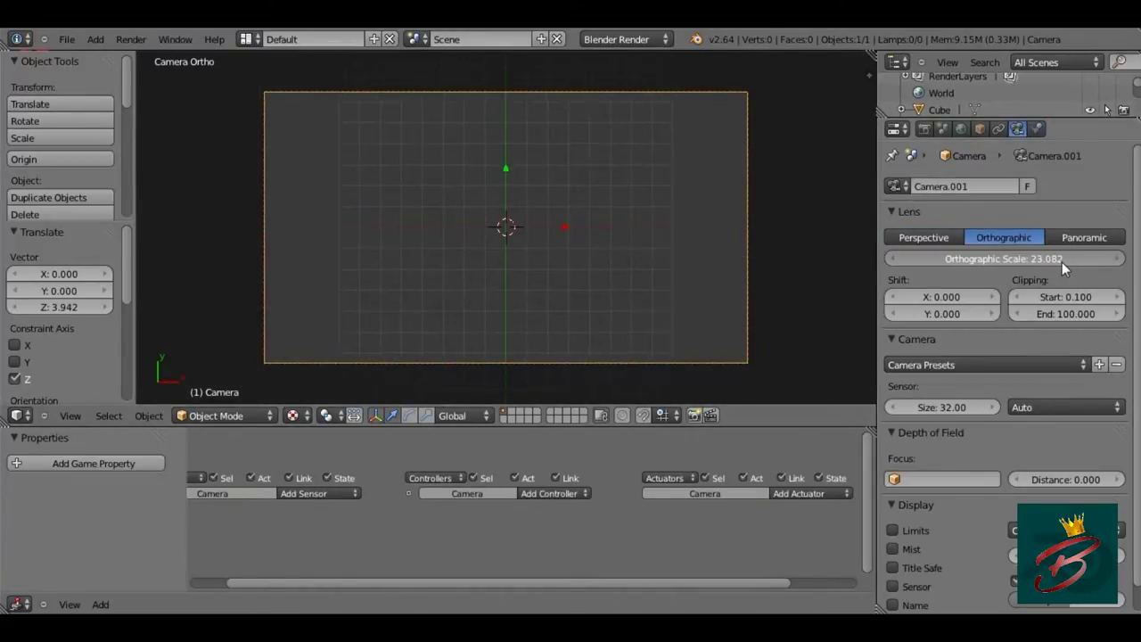
# Rename the new scene to 'pausa'
pyautogui.click(454, 41)
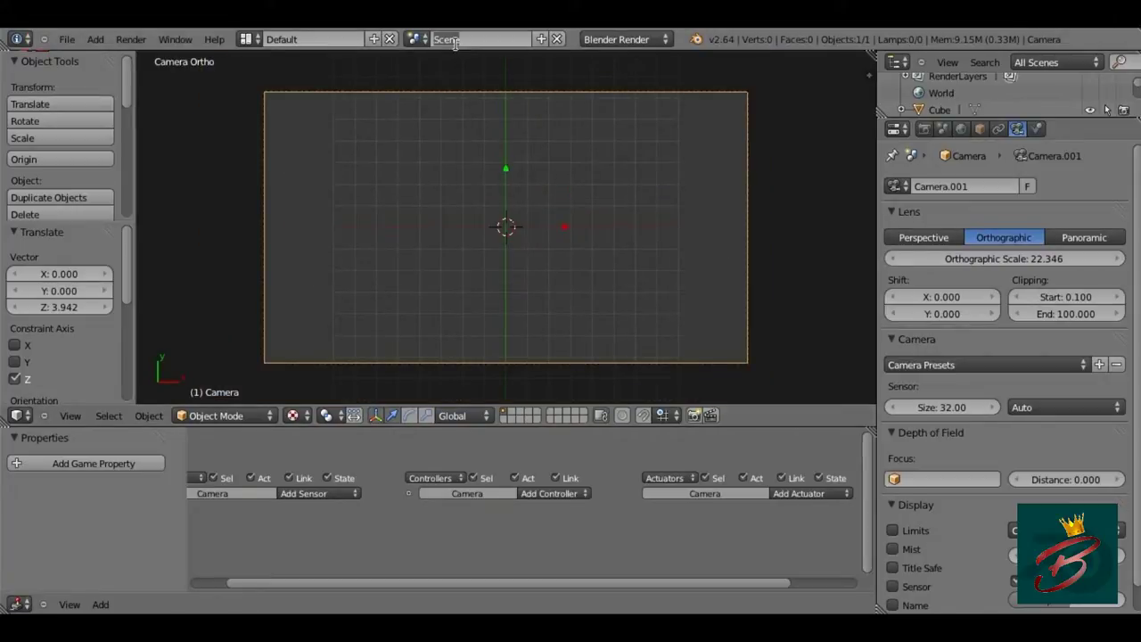
pyautogui.write('camsa')
pyautogui.press('Return')
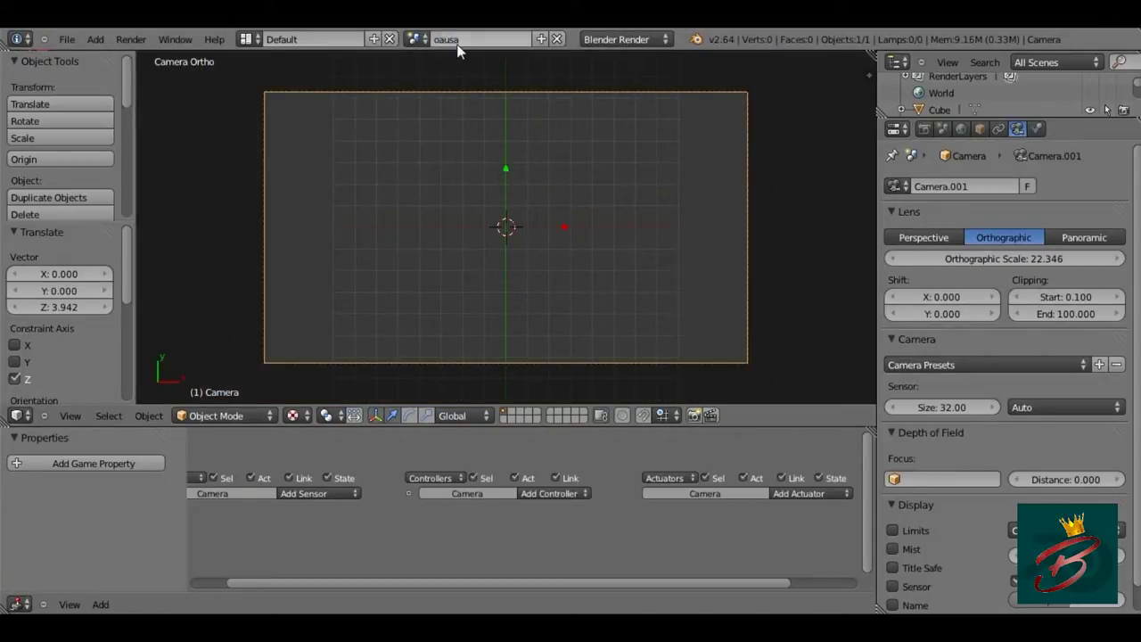
pyautogui.click(455, 41)
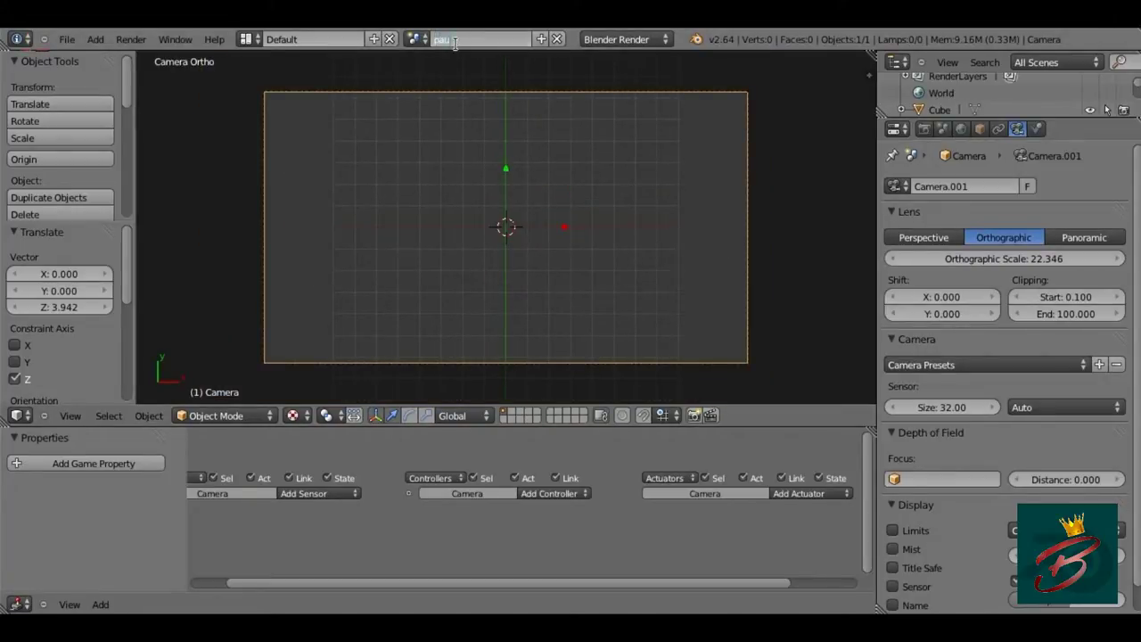
pyautogui.write('a')
pyautogui.press('Return')
# Switch back to the 'jogo' scene
pyautogui.click(418, 43)
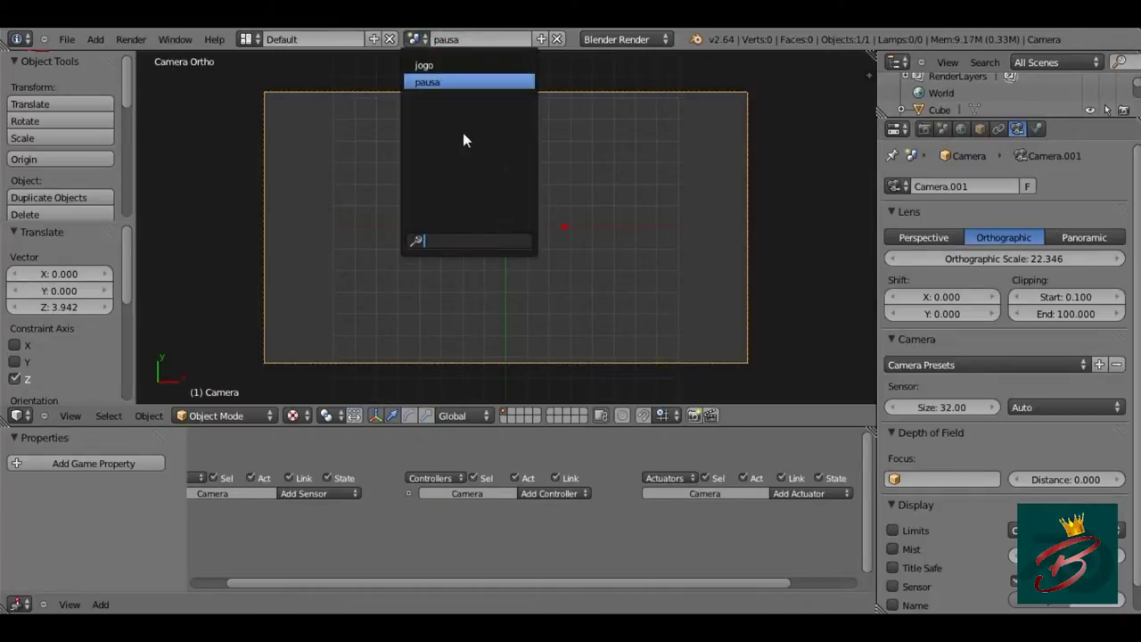
pyautogui.press('Up')
pyautogui.press('Return')
pyautogui.scroll(2, 536, 242)
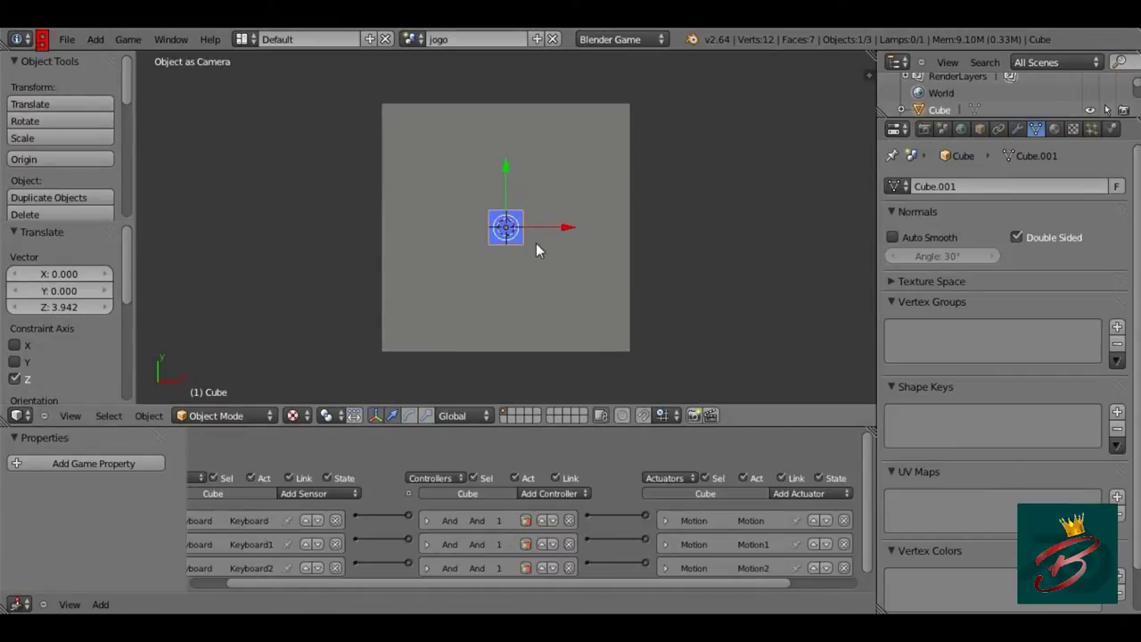
# Add a new camera while viewing the isolated blue cube from the front
pyautogui.press('KP_0')
pyautogui.press('KP_8')
pyautogui.press('KP_8')
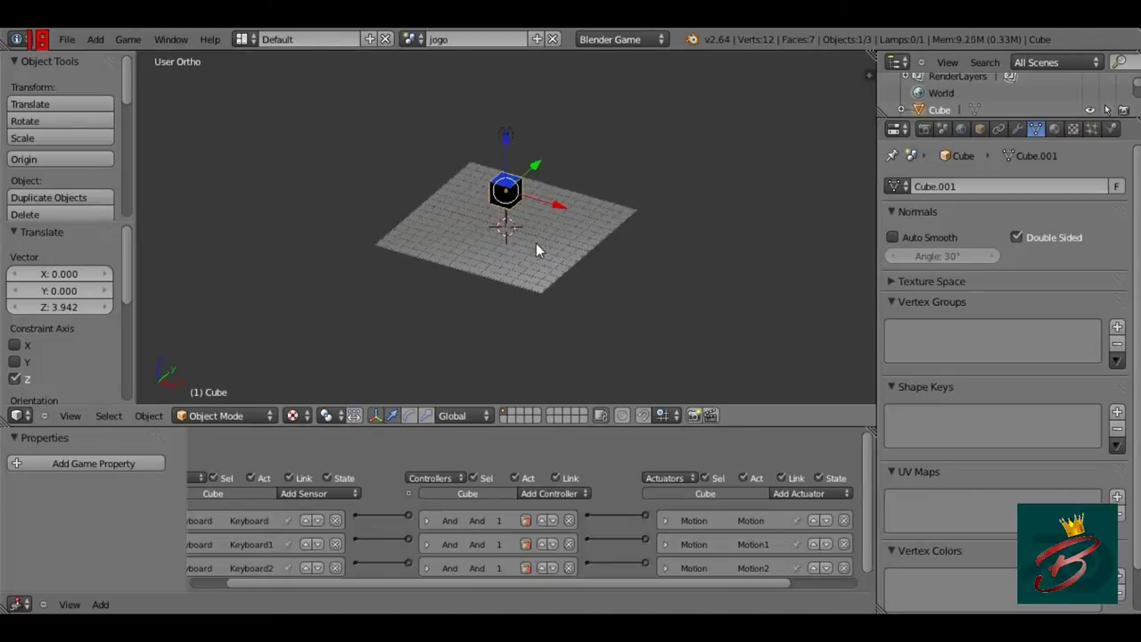
pyautogui.press('KP_4')
pyautogui.press('KP_Divide')
pyautogui.press('KP_1')
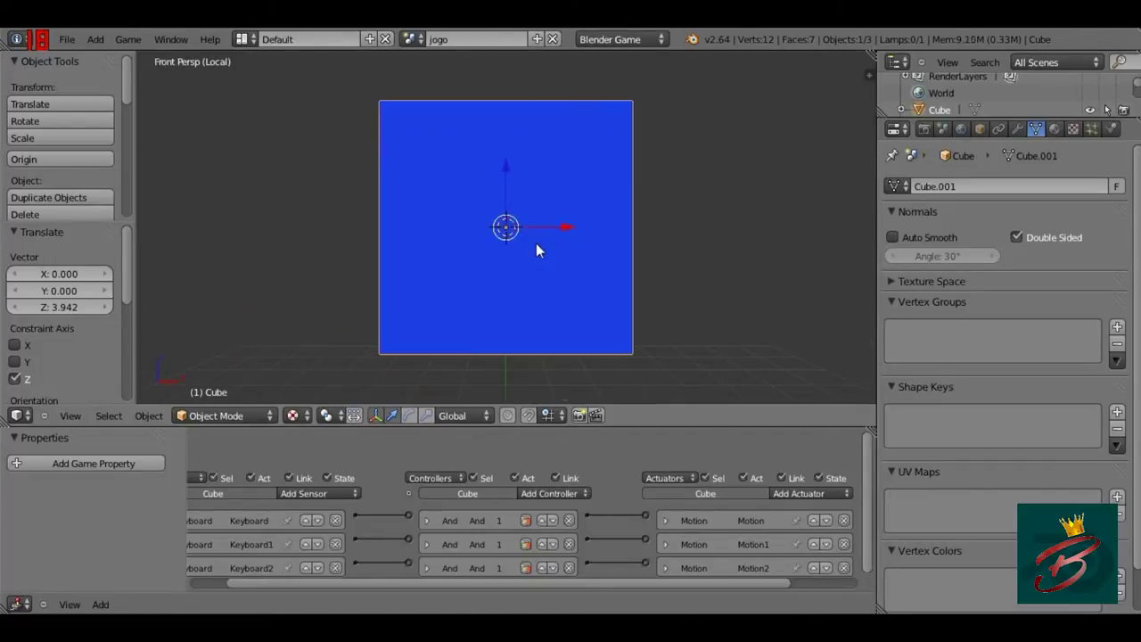
pyautogui.press('KP_3')
pyautogui.press('KP_1')
pyautogui.scroll(-4, 536, 242)
pyautogui.hotkey('shift', 'a')
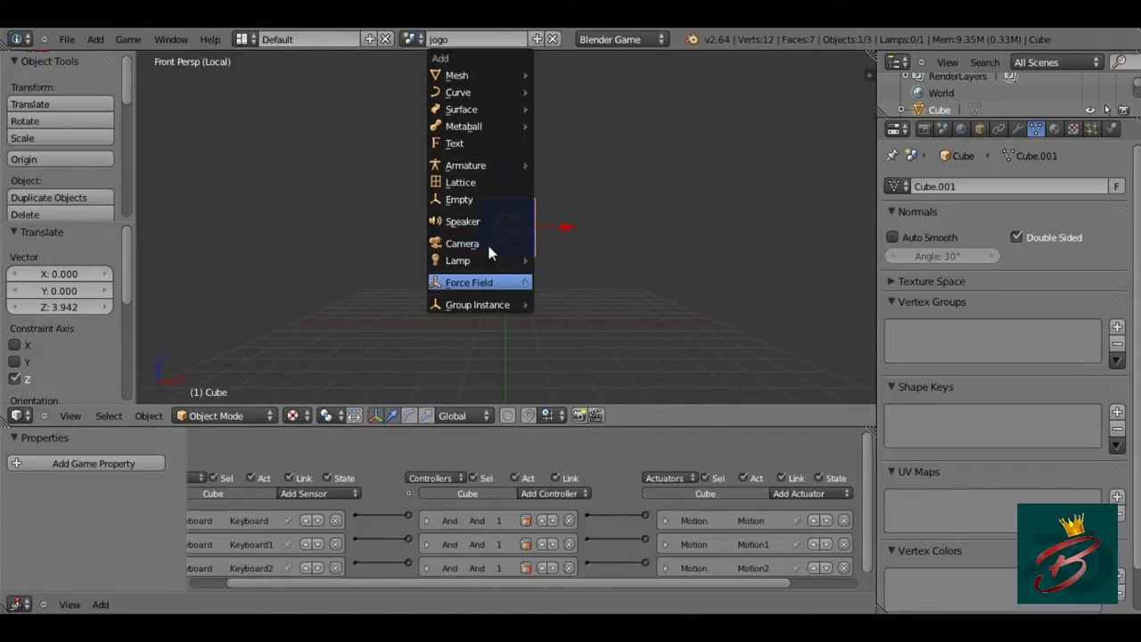
pyautogui.click(485, 240)
pyautogui.moveTo(493, 241)
pyautogui.mouseDown(button='middle')
pyautogui.moveTo(509, 223)
pyautogui.moveTo(566, 224)
pyautogui.moveTo(552, 222)
pyautogui.mouseUp(button='middle')
# Place the camera behind and above the cube, tilting it on X toward the cube
pyautogui.press('g')
pyautogui.press('y')
pyautogui.click(390, 231)
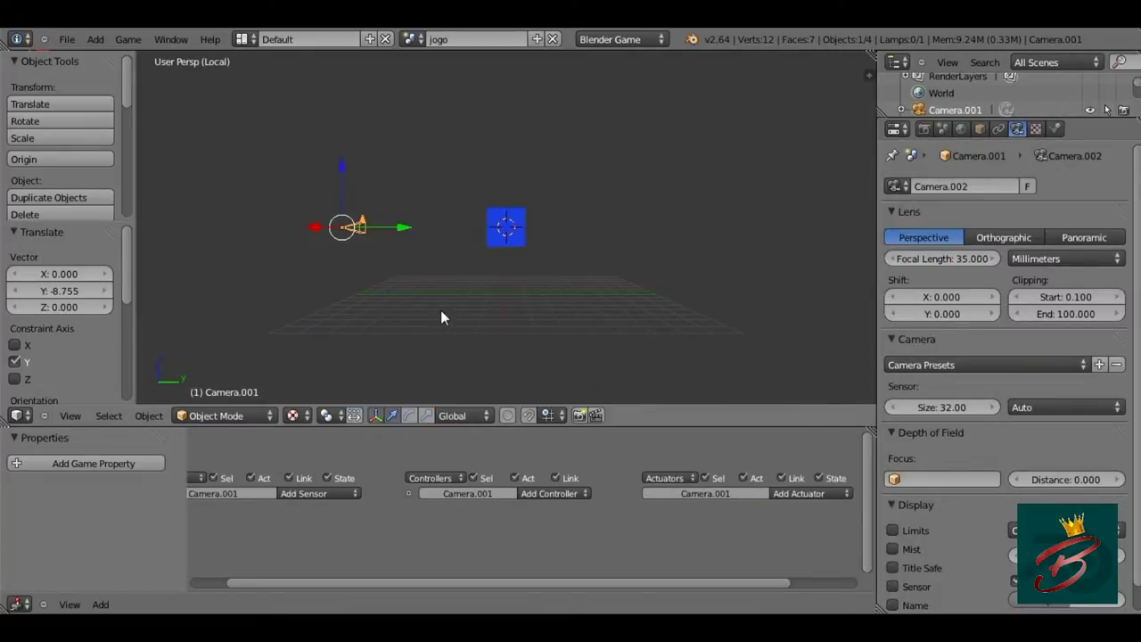
pyautogui.press('g')
pyautogui.click(433, 271)
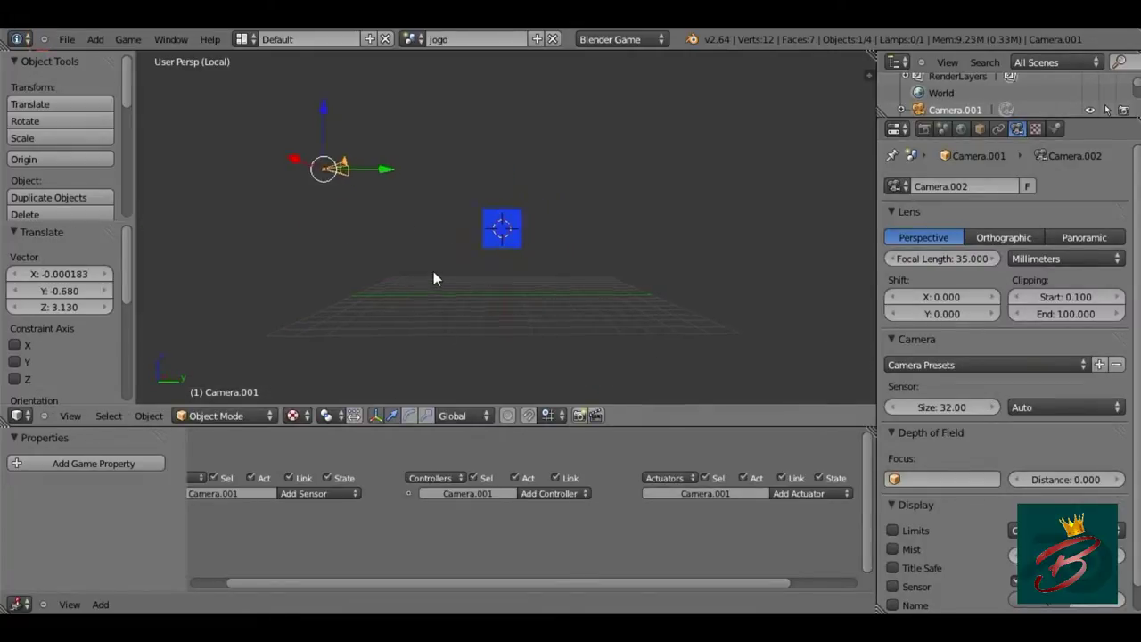
pyautogui.press('KP_0')
pyautogui.press('r')
pyautogui.press('x')
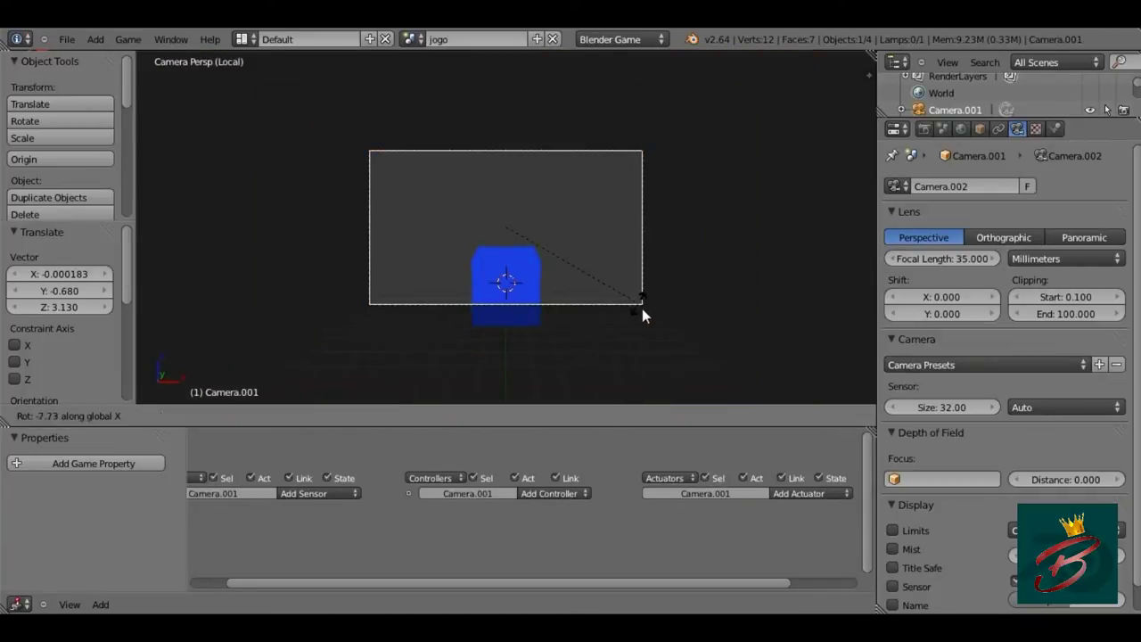
pyautogui.click(642, 311)
# Parent the camera to the cube with Ctrl+P > Object and review its object settings
pyautogui.keyDown('shift'); pyautogui.rightClick(522, 254); pyautogui.keyUp('shift')
pyautogui.hotkey('ctrl', 'p')
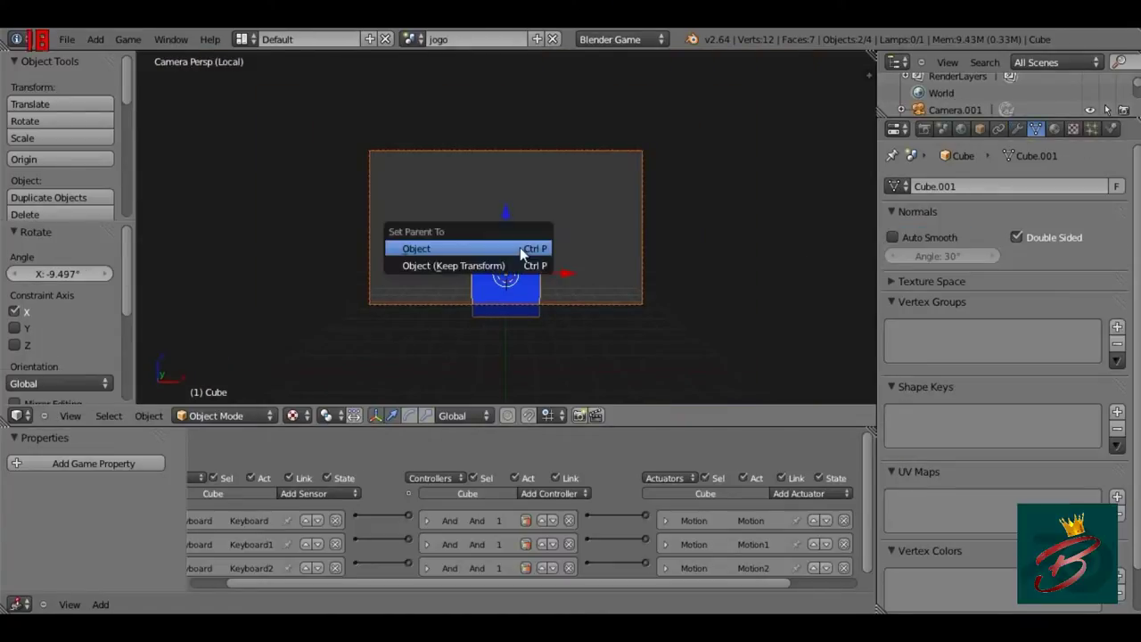
pyautogui.click(520, 247)
pyautogui.rightClick(600, 148)
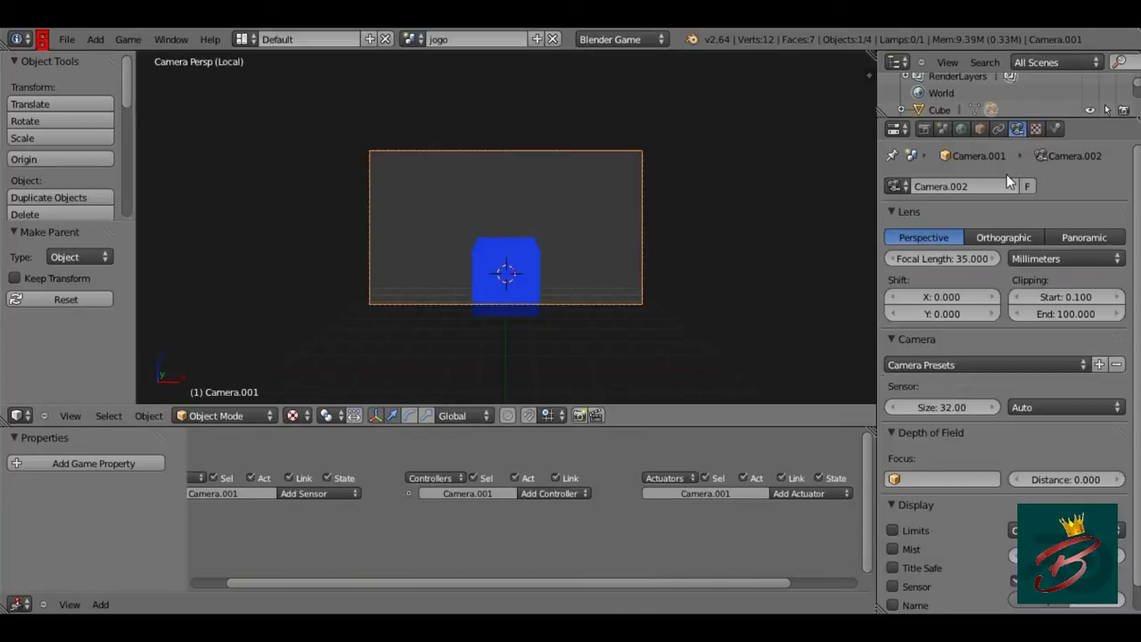
pyautogui.click(991, 126)
pyautogui.click(980, 128)
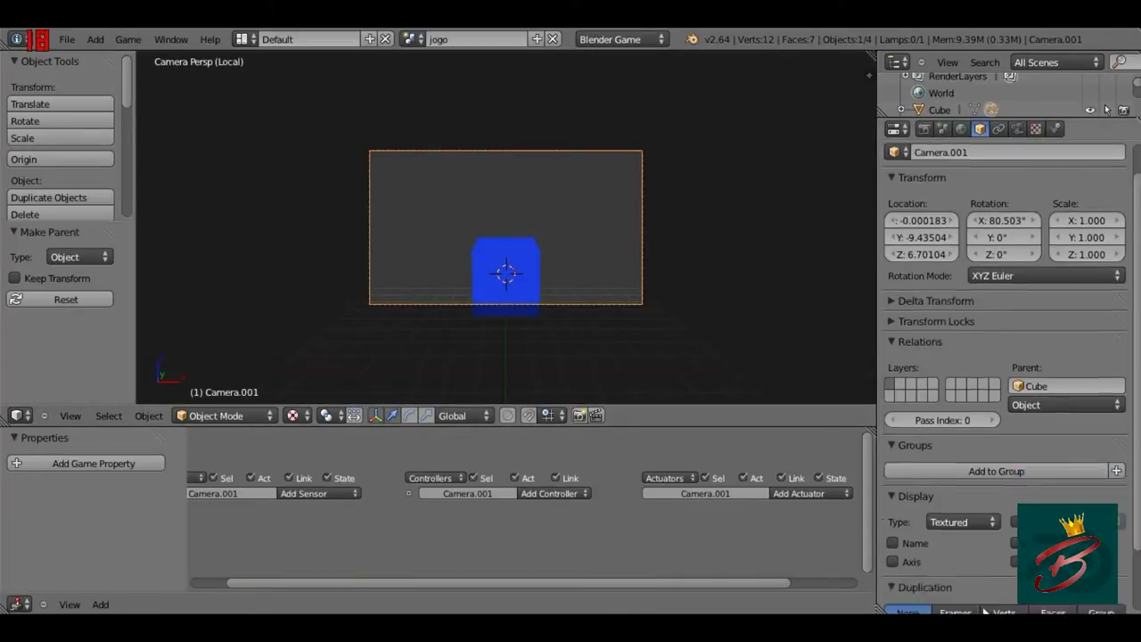
pyautogui.scroll(-4, 998, 357)
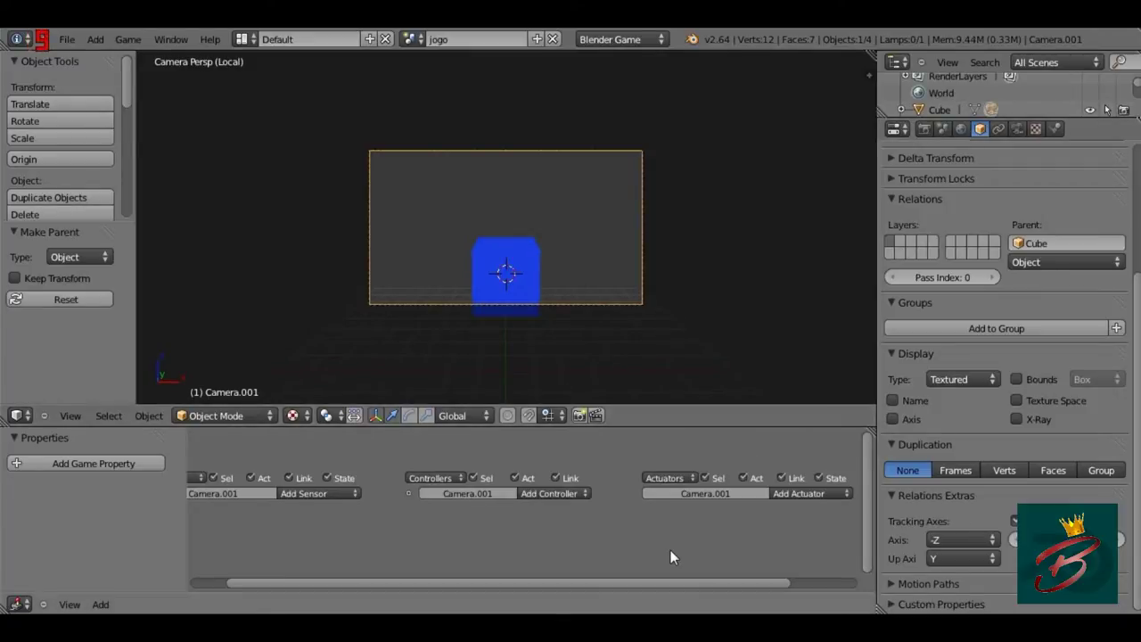
# Maximize the Logic Editor and add a Keyboard sensor triggered by P
pyautogui.hotkey('ctrl', 'Up')
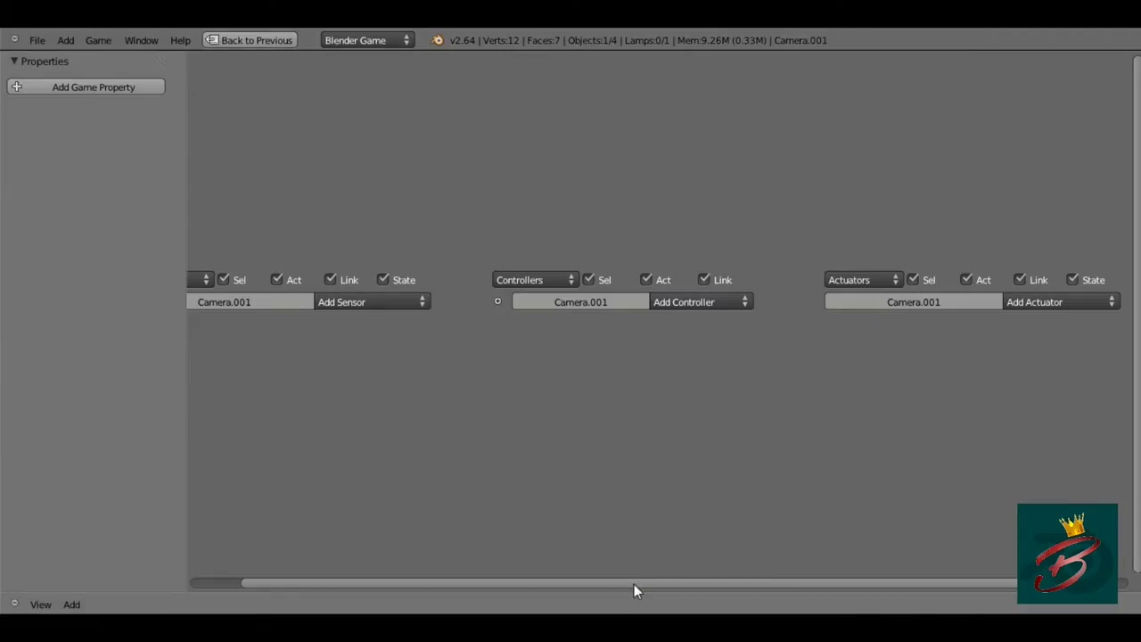
pyautogui.moveTo(634, 584); pyautogui.dragTo(505, 308)
pyautogui.click(505, 307)
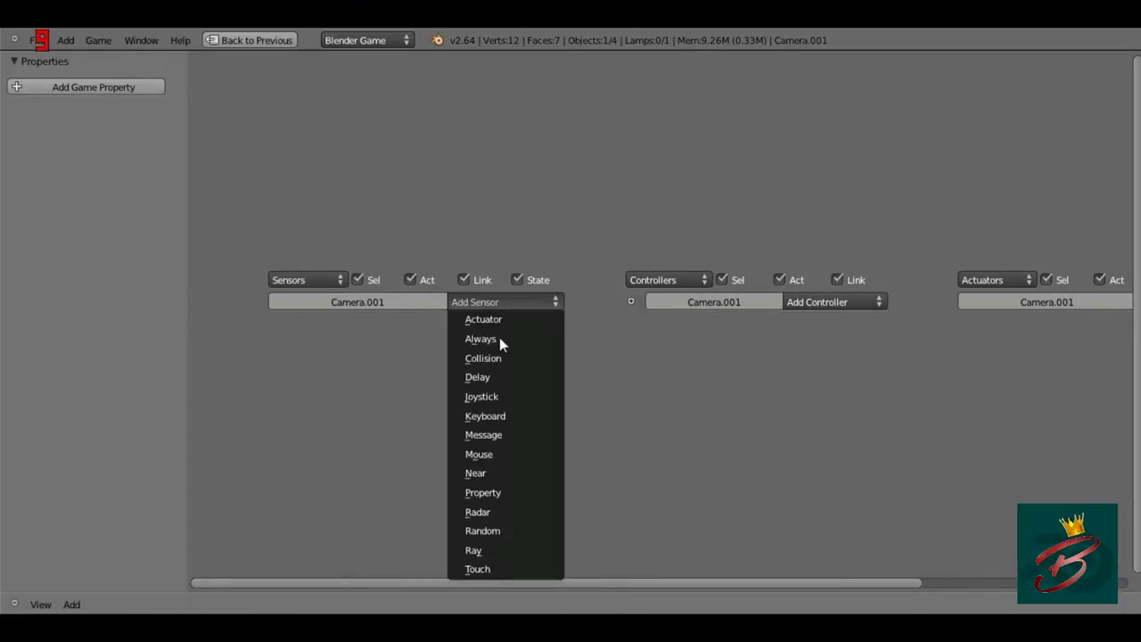
pyautogui.click(493, 416)
pyautogui.click(412, 394)
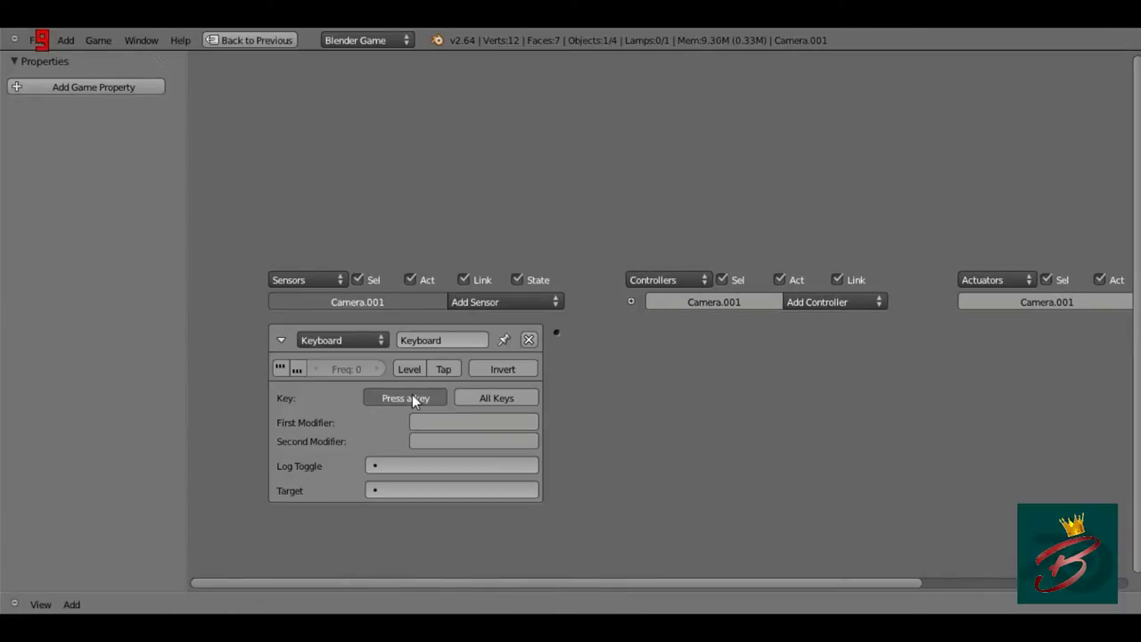
pyautogui.press('p')
pyautogui.click(282, 340)
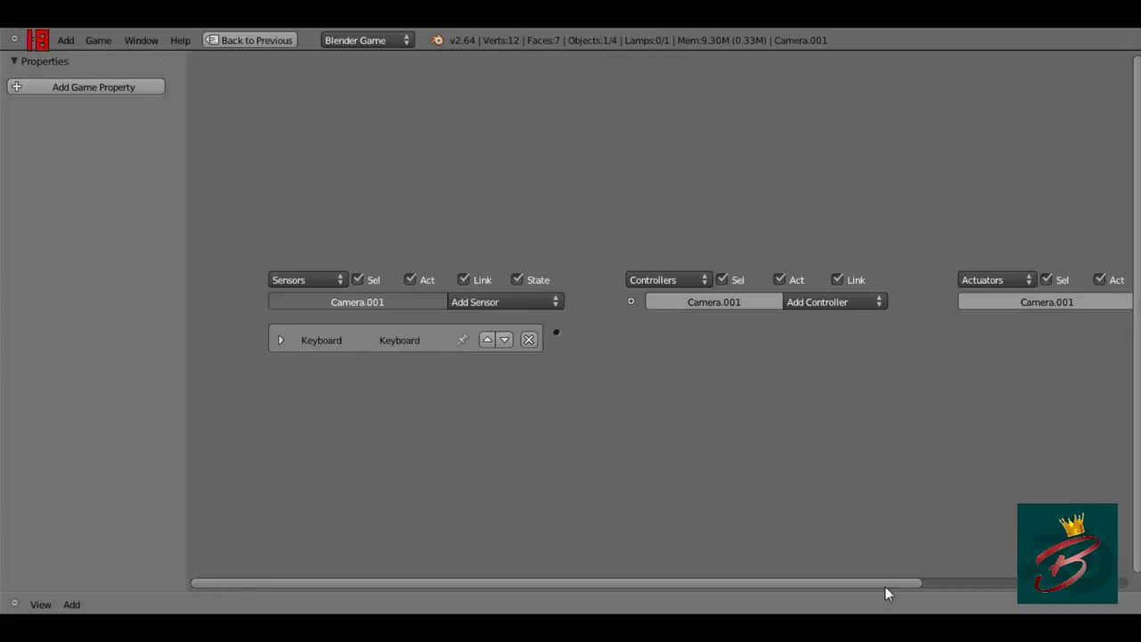
# Add a Scene actuator set to Add Overlay Scene with pausa
pyautogui.moveTo(885, 587); pyautogui.dragTo(1066, 326)
pyautogui.click(1067, 303)
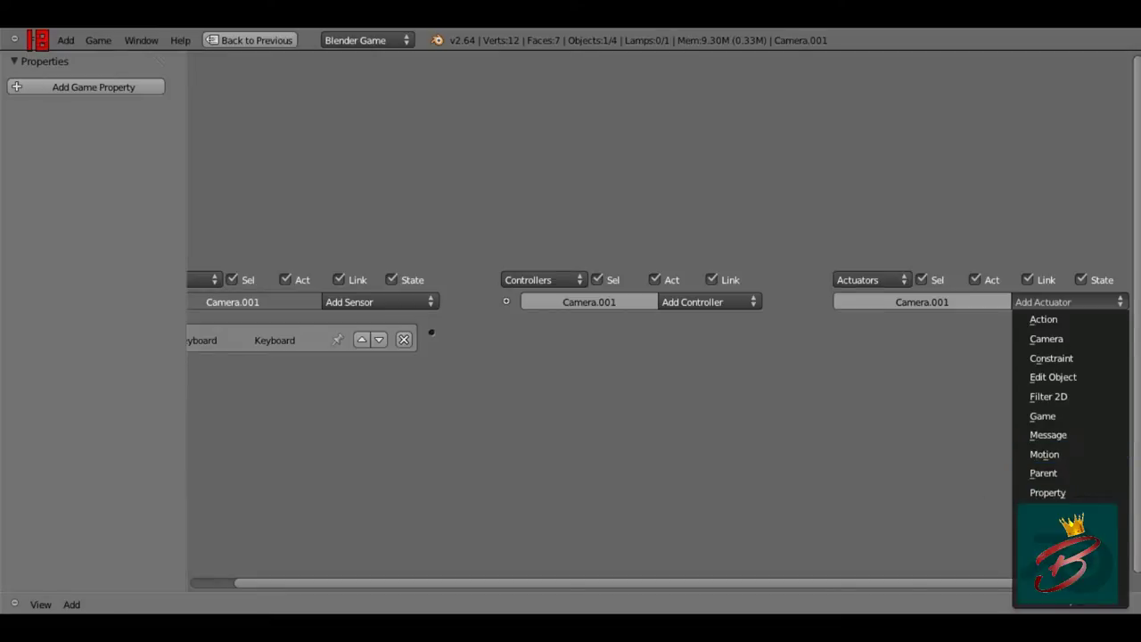
pyautogui.click(1052, 530)
pyautogui.click(967, 370)
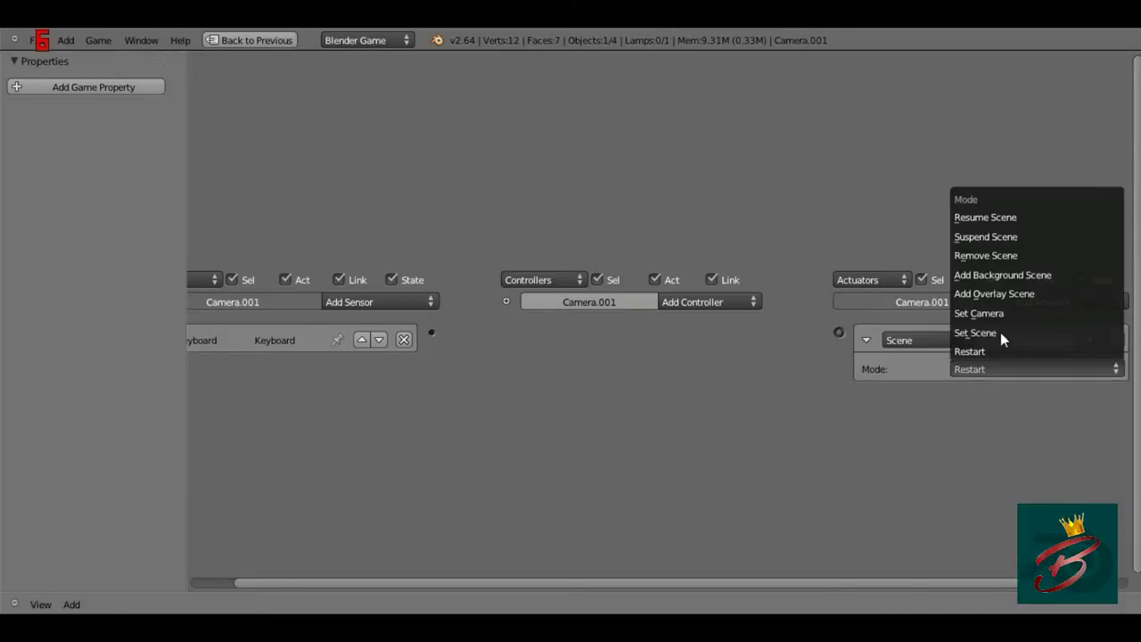
pyautogui.click(1020, 297)
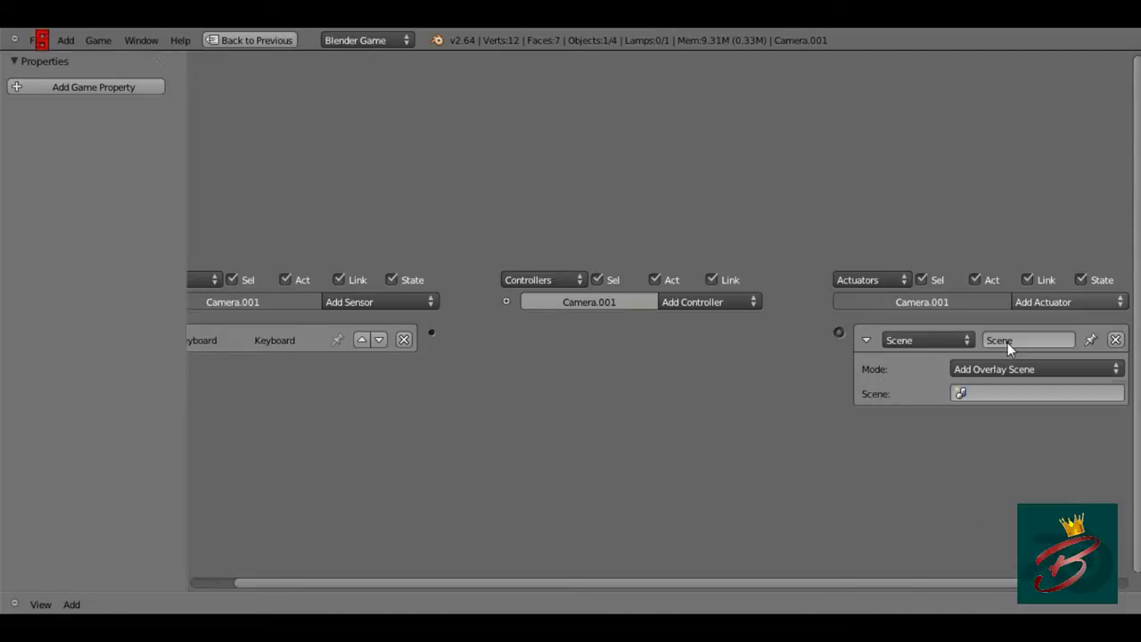
pyautogui.click(963, 393)
pyautogui.press('Return')
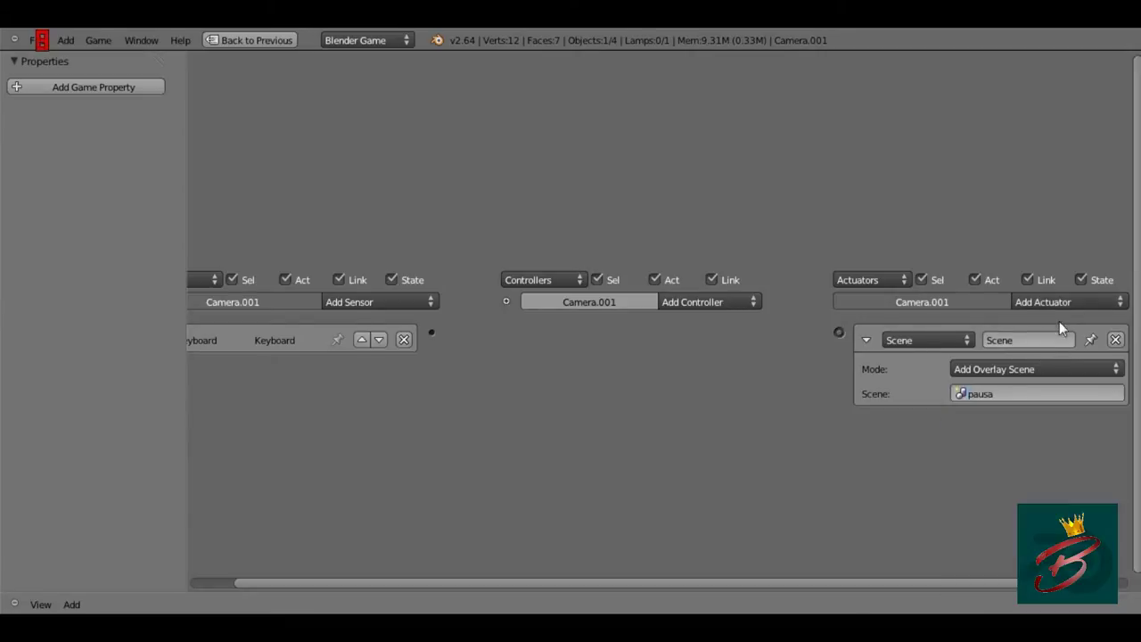
# Add a second Scene actuator set to Suspend Scene with jogo
pyautogui.click(1061, 302)
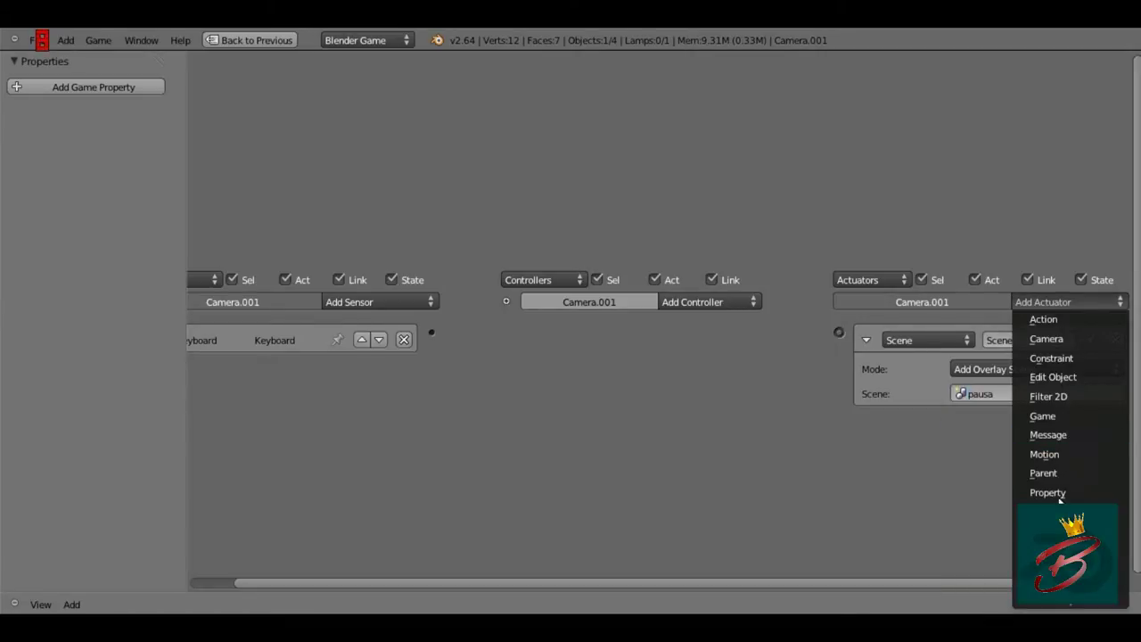
pyautogui.click(1070, 530)
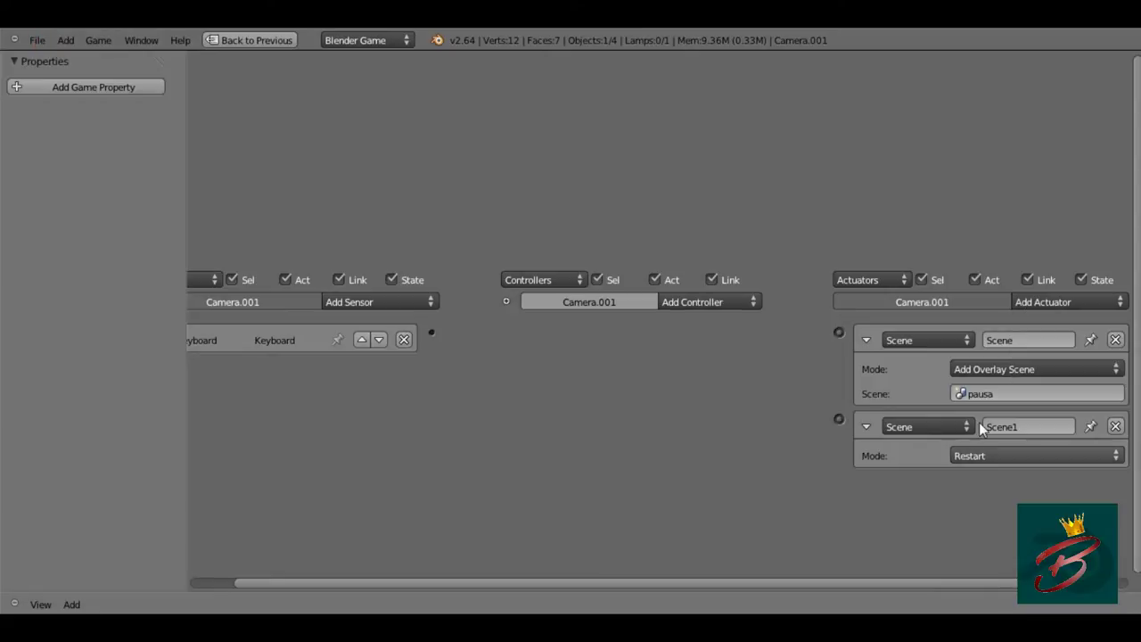
pyautogui.click(999, 456)
pyautogui.click(996, 323)
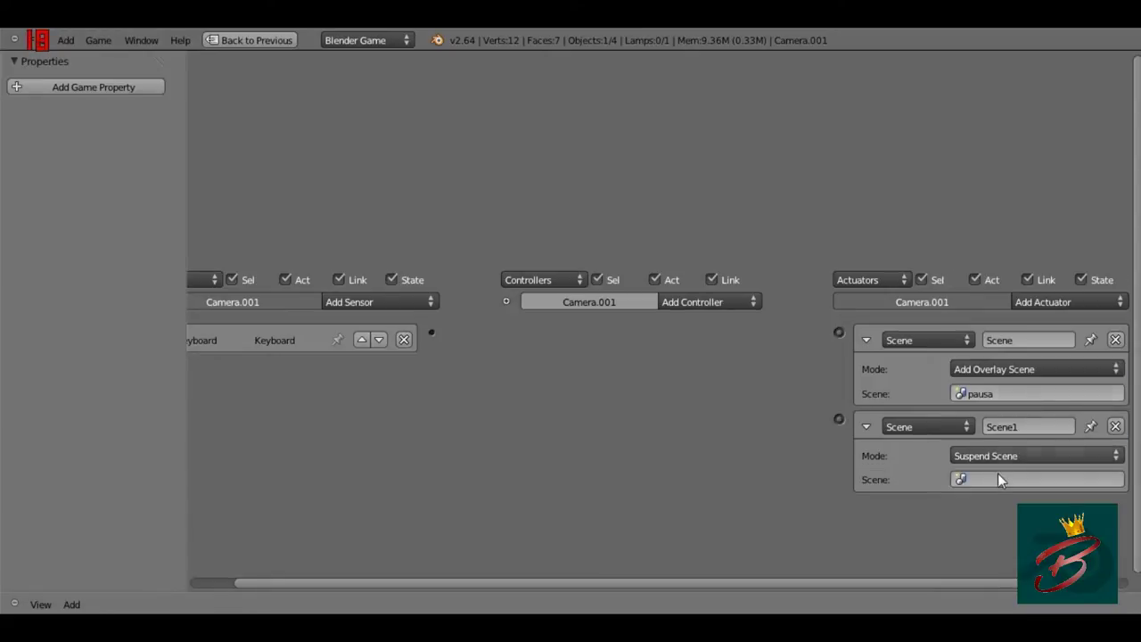
pyautogui.click(998, 478)
pyautogui.press('Return')
# Wire the Keyboard sensor through the And controller to both Scene actuators
pyautogui.moveTo(434, 334); pyautogui.dragTo(838, 331)
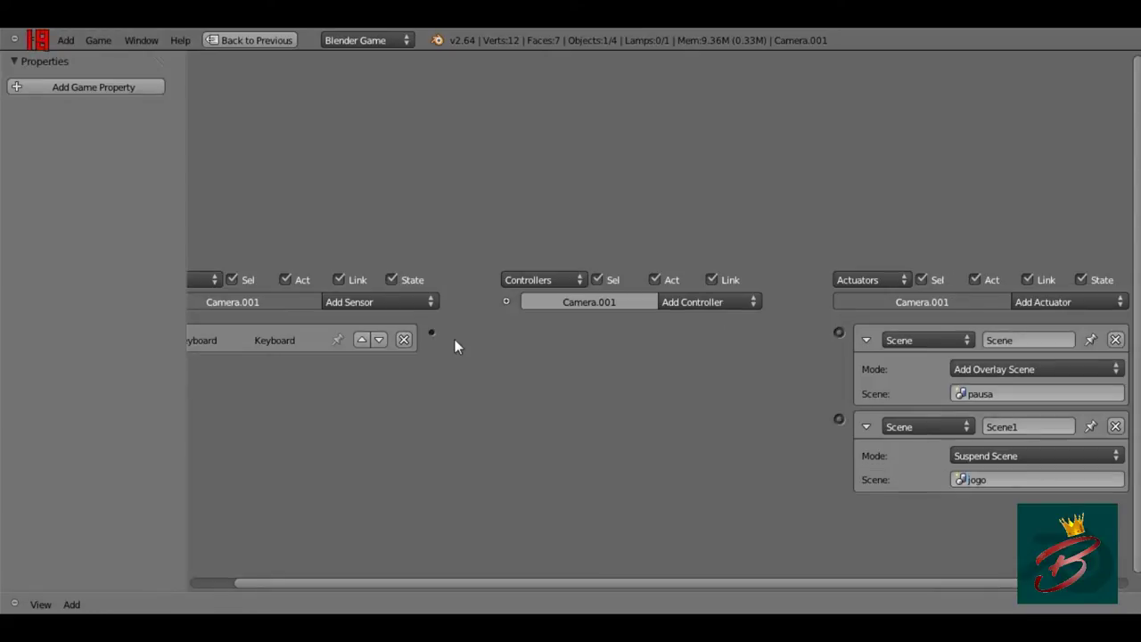
pyautogui.moveTo(757, 333); pyautogui.dragTo(838, 418)
pyautogui.click(533, 339)
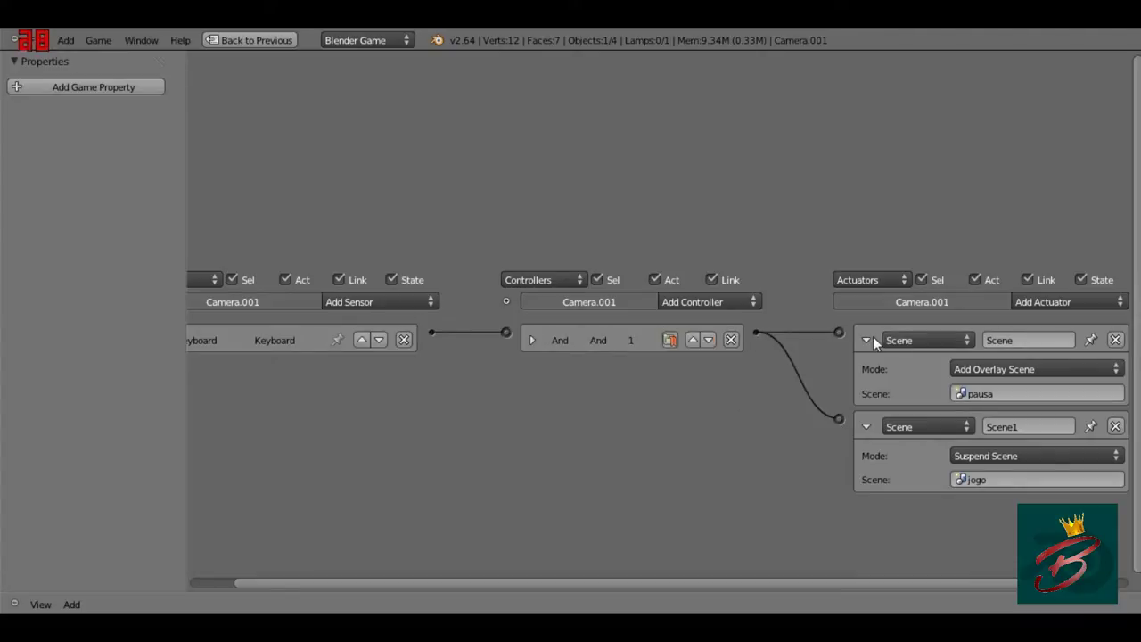
pyautogui.click(873, 337)
pyautogui.click(870, 372)
# Restore the full layout, test-run the game through the new camera, then open the pausa scene
pyautogui.hotkey('ctrl', 'Up')
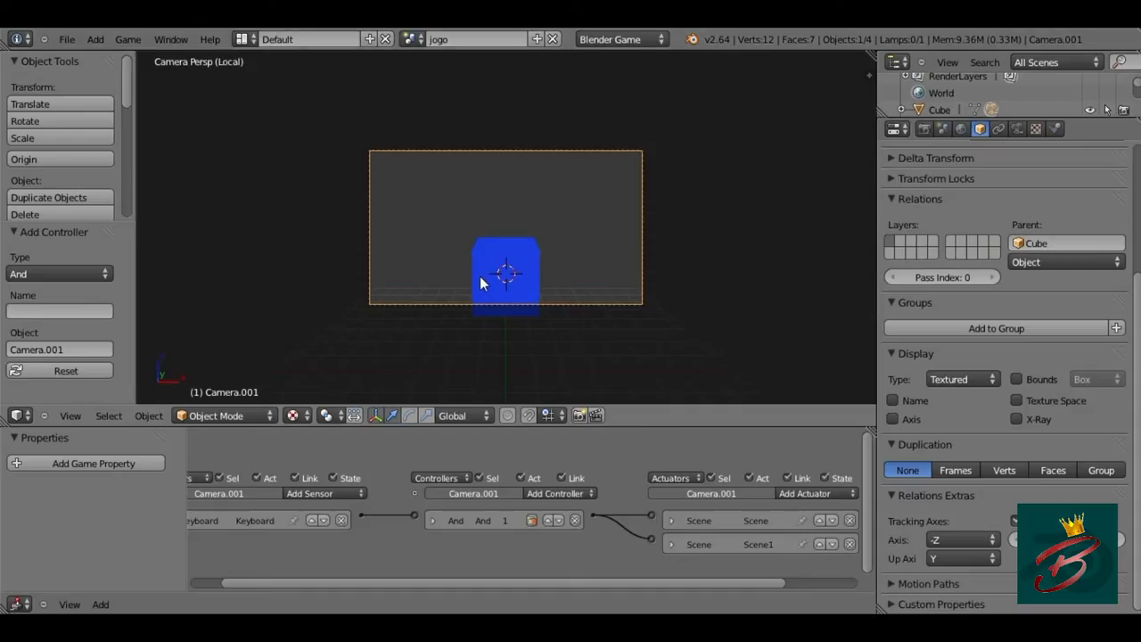
pyautogui.scroll(3, 480, 278)
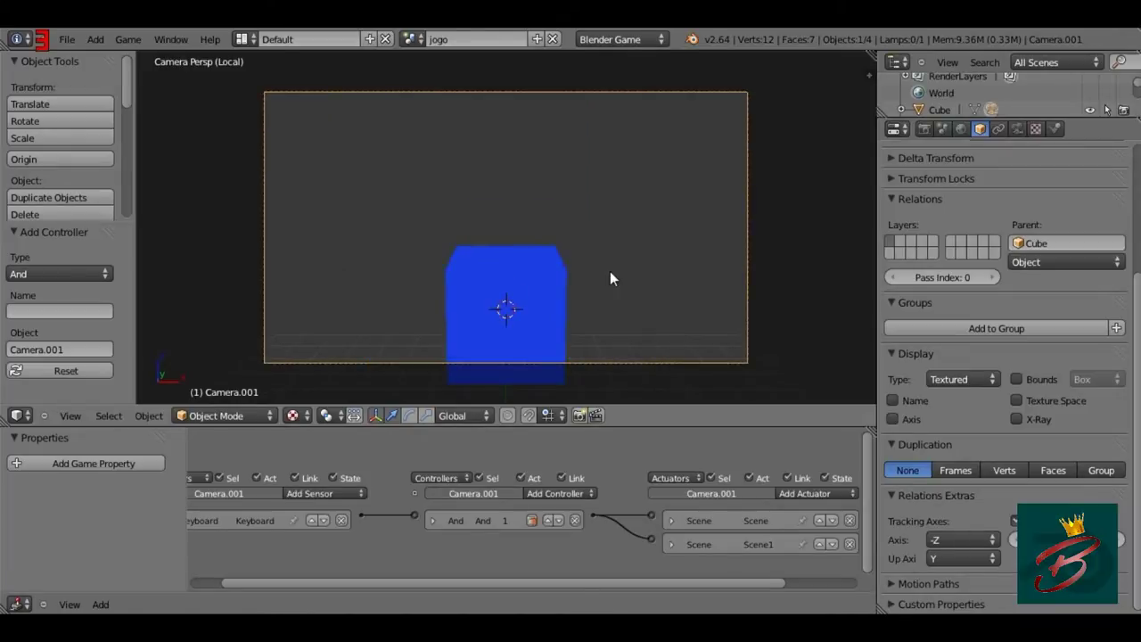
pyautogui.press('KP_Divide')
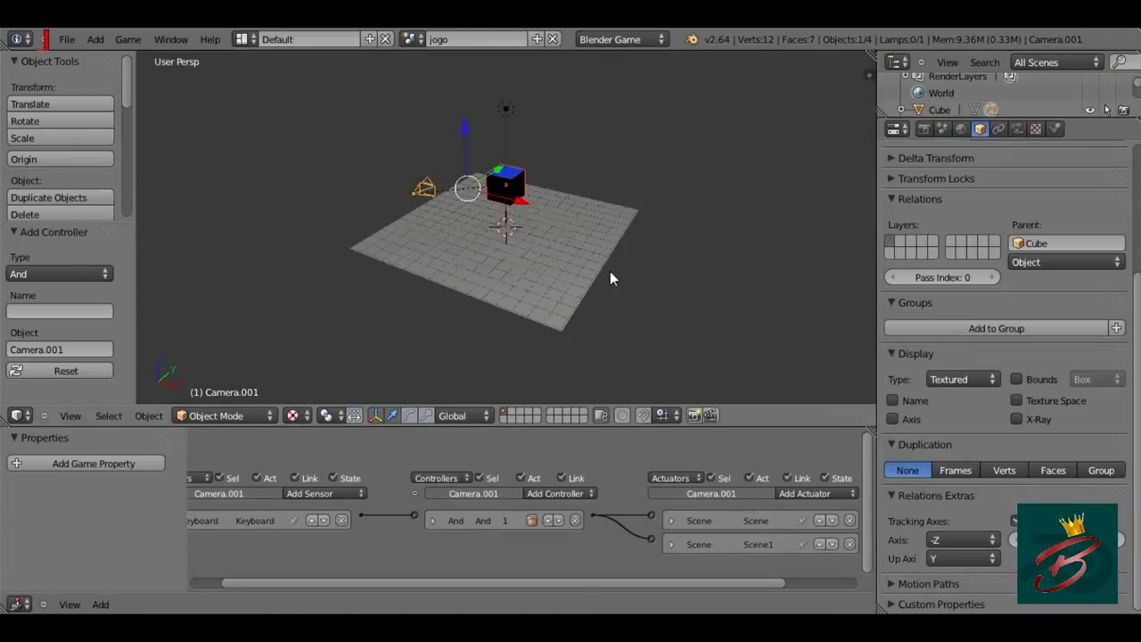
pyautogui.press('KP_0')
pyautogui.press('p')
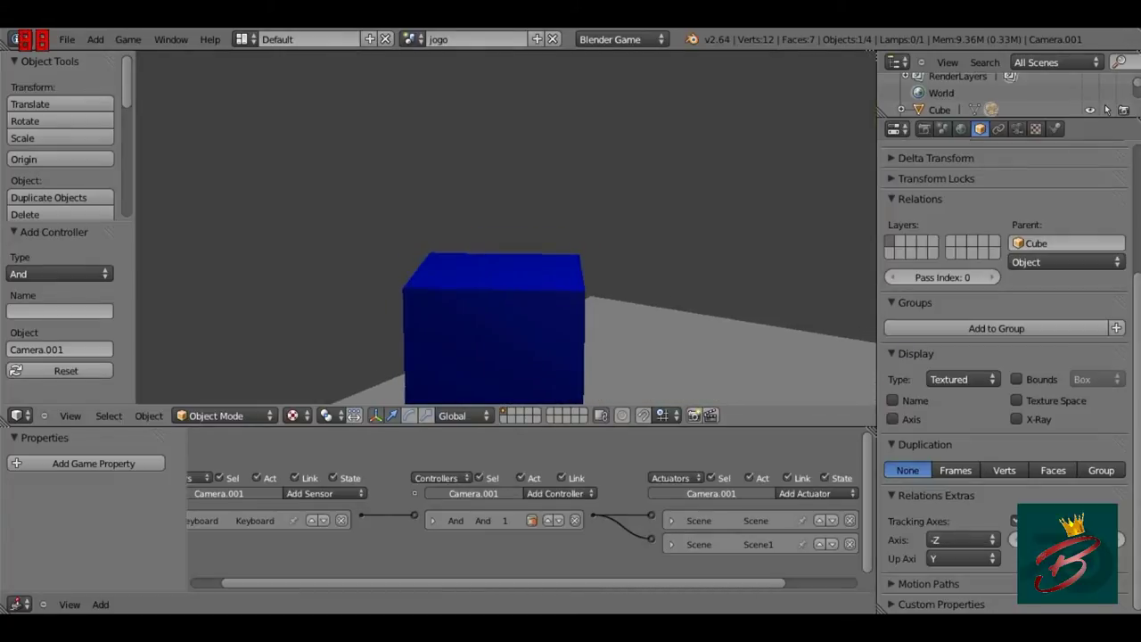
pyautogui.press('Escape')
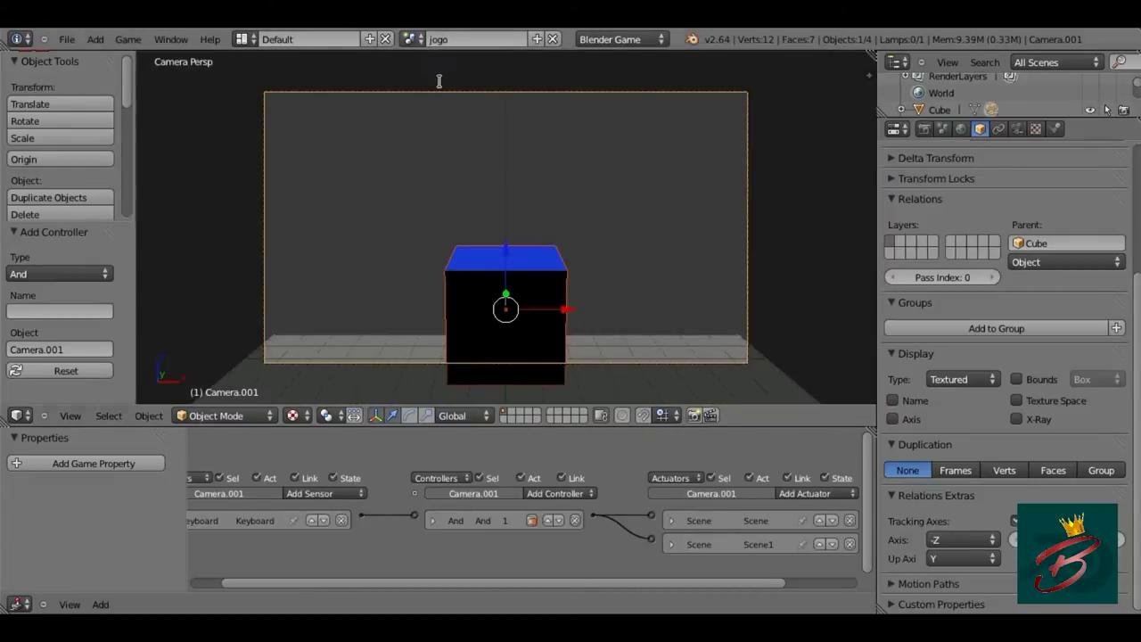
pyautogui.click(411, 39)
pyautogui.click(517, 203)
# Add a text object and replace its default text with 'PAUSE...'
pyautogui.scroll(1, 520, 202)
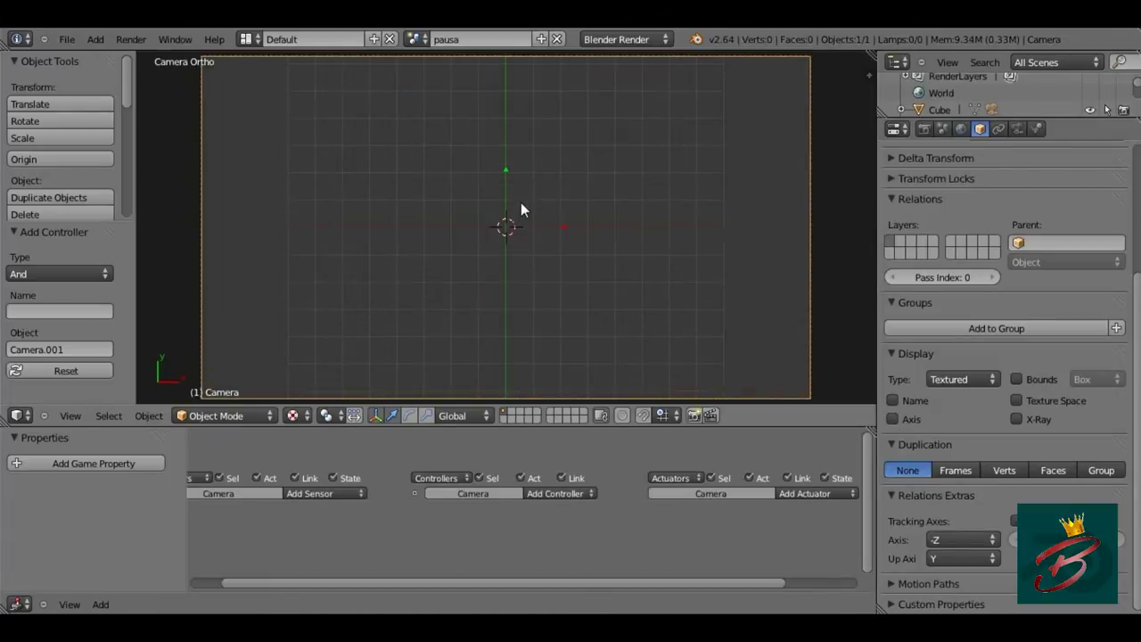
pyautogui.hotkey('shift', 'a')
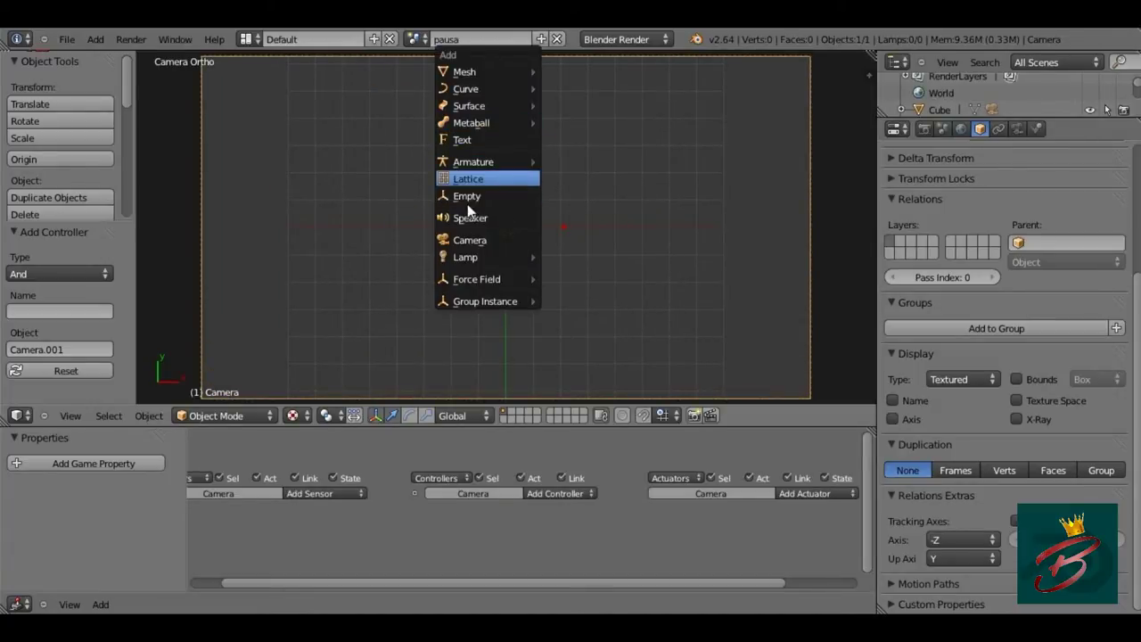
pyautogui.press('Return')
pyautogui.press('Tab')
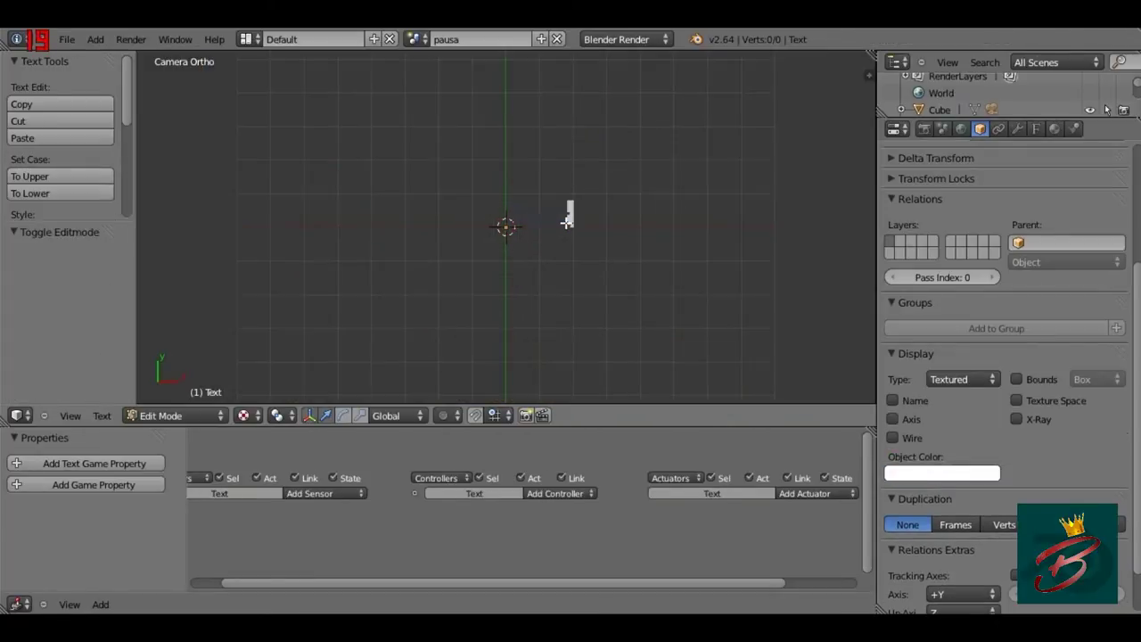
pyautogui.press('BackSpace')
pyautogui.press('BackSpace')
pyautogui.press('BackSpace')
pyautogui.press('BackSpace')
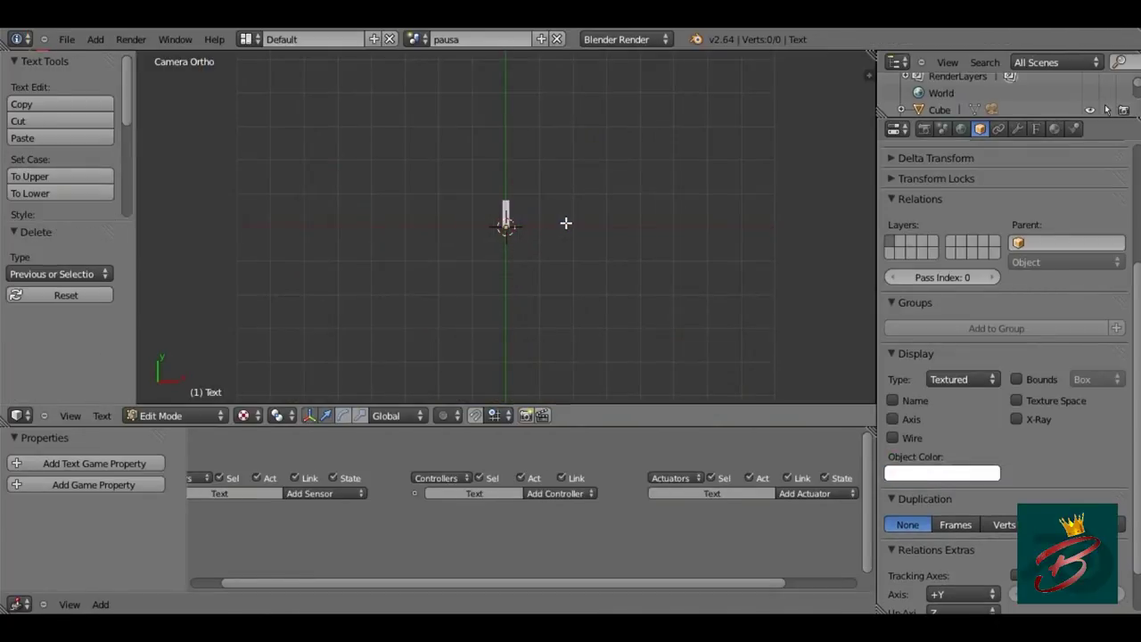
pyautogui.write('PAUSE')
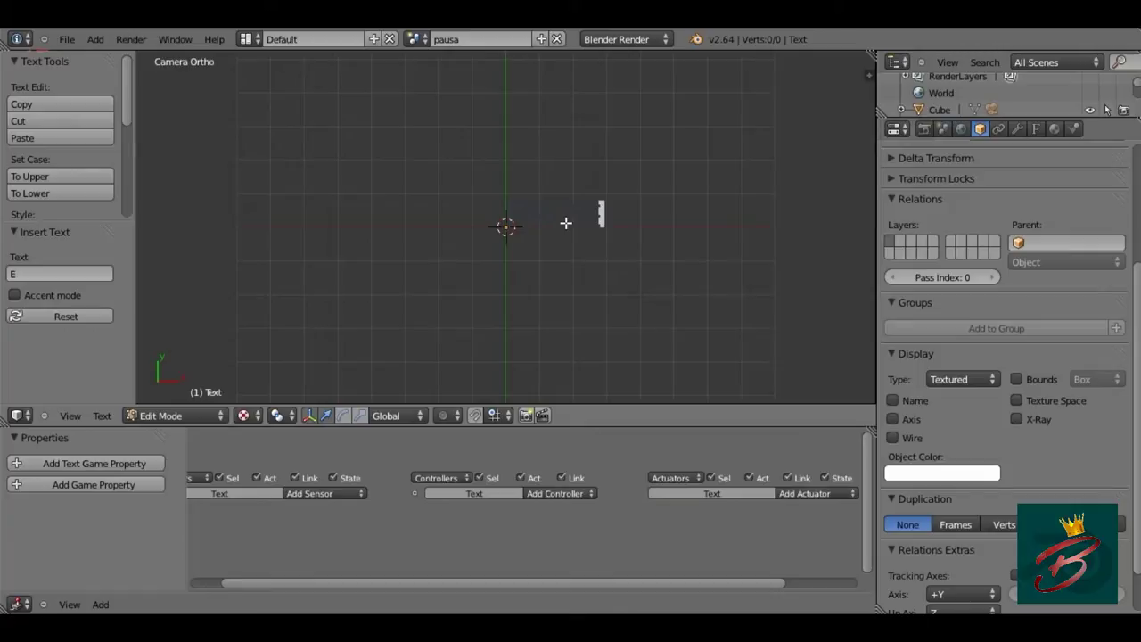
pyautogui.write('...')
pyautogui.press('Tab')
# Enlarge the PAUSE... text, move it into the camera frame, and preview the render
pyautogui.scroll(-4, 566, 220)
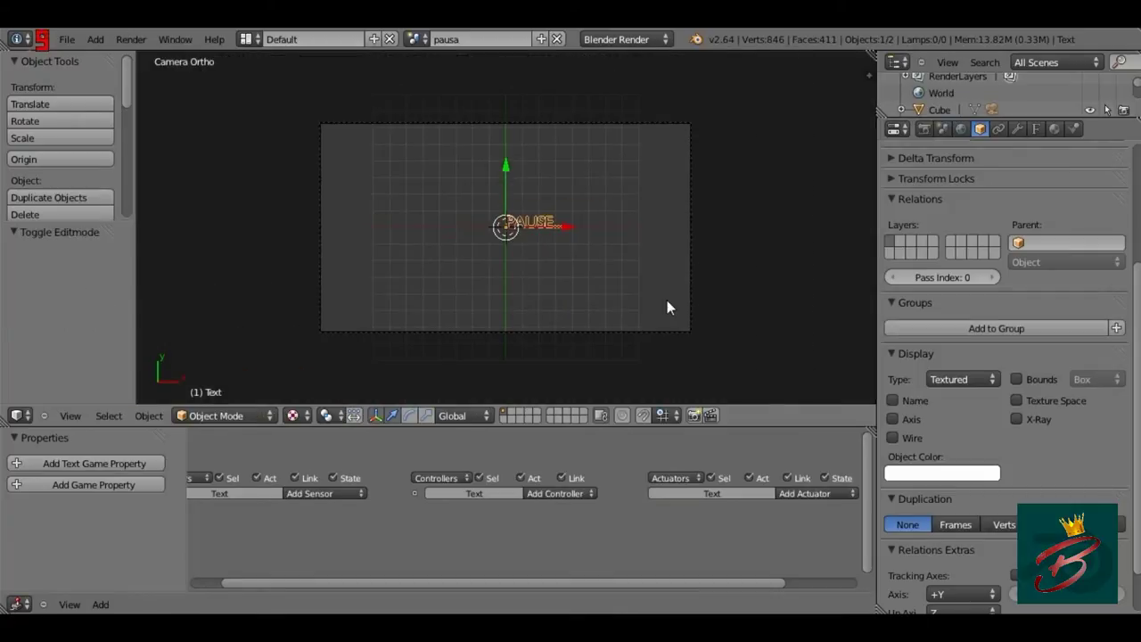
pyautogui.press('s')
pyautogui.click(789, 335)
pyautogui.press('g')
pyautogui.click(583, 340)
pyautogui.press('s')
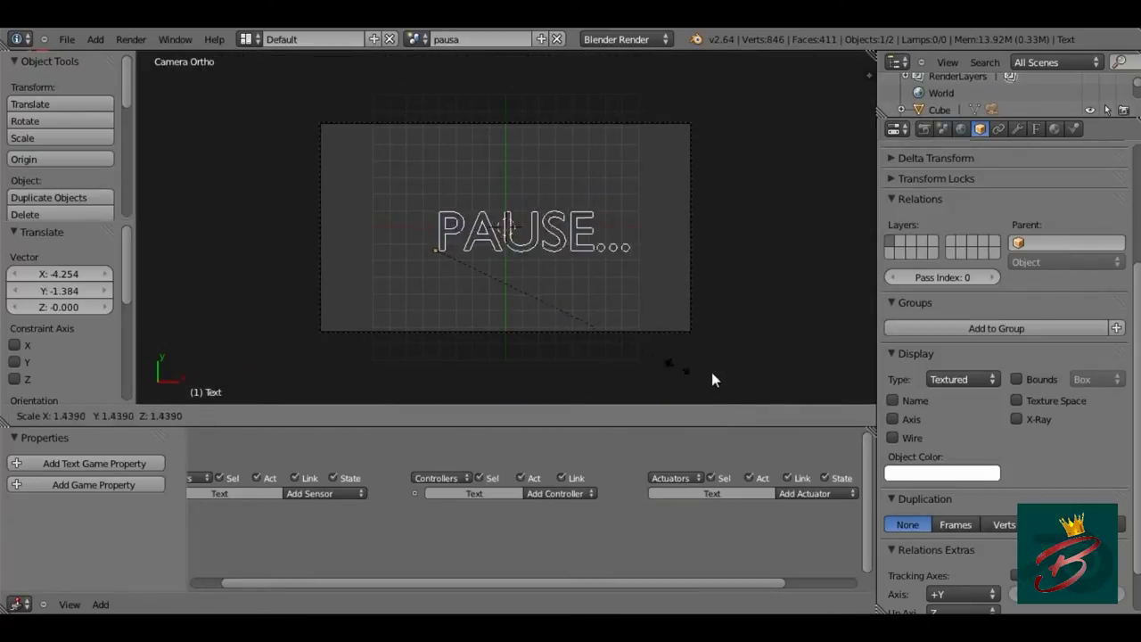
pyautogui.click(708, 363)
pyautogui.press('g')
pyautogui.click(637, 323)
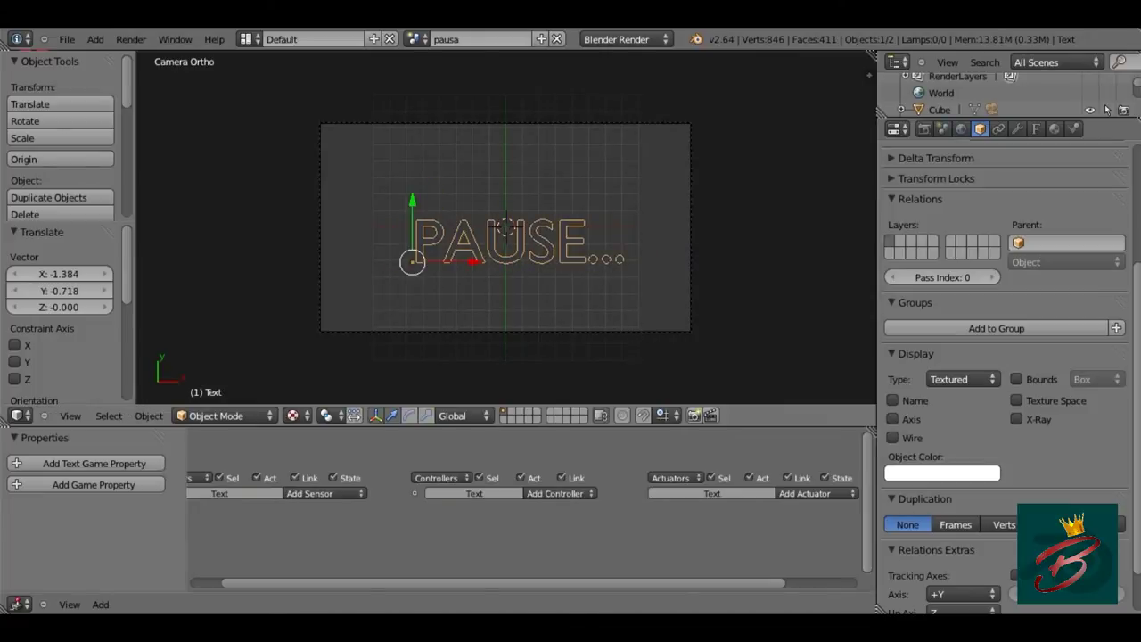
pyautogui.press('F12')
pyautogui.press('Escape')
# Shift the text along X, preview the render again, and return to the jogo scene
pyautogui.press('g')
pyautogui.press('x')
pyautogui.click(447, 265)
pyautogui.press('F12')
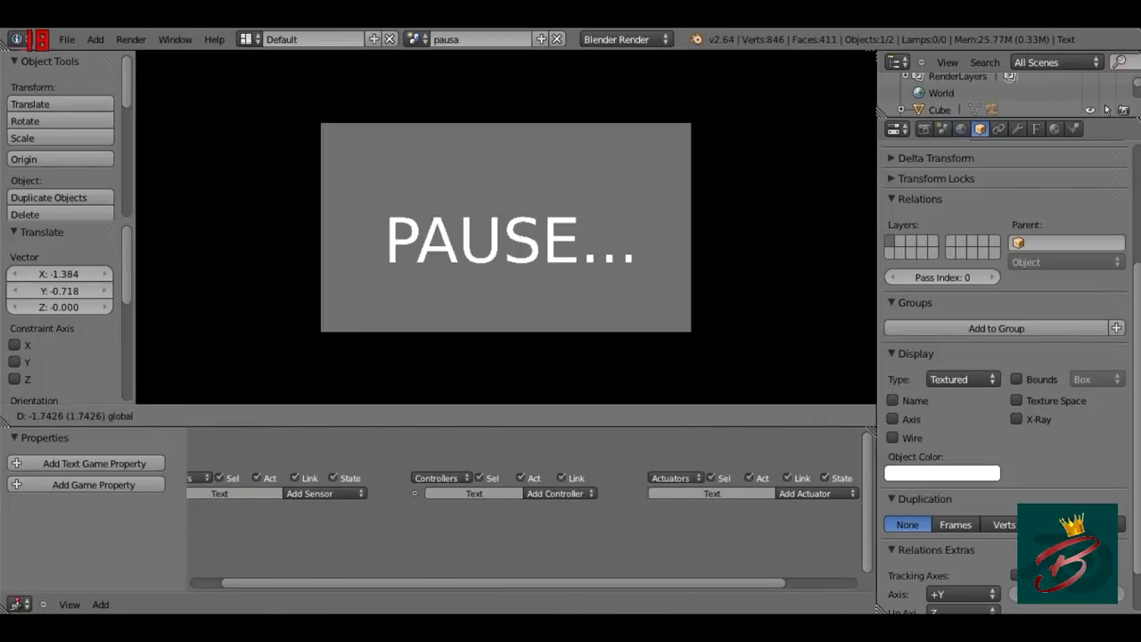
pyautogui.press('Escape')
pyautogui.click(417, 40)
pyautogui.press('Return')
# Run the game twice, pressing P to check the PAUSE overlay appears
pyautogui.press('p')
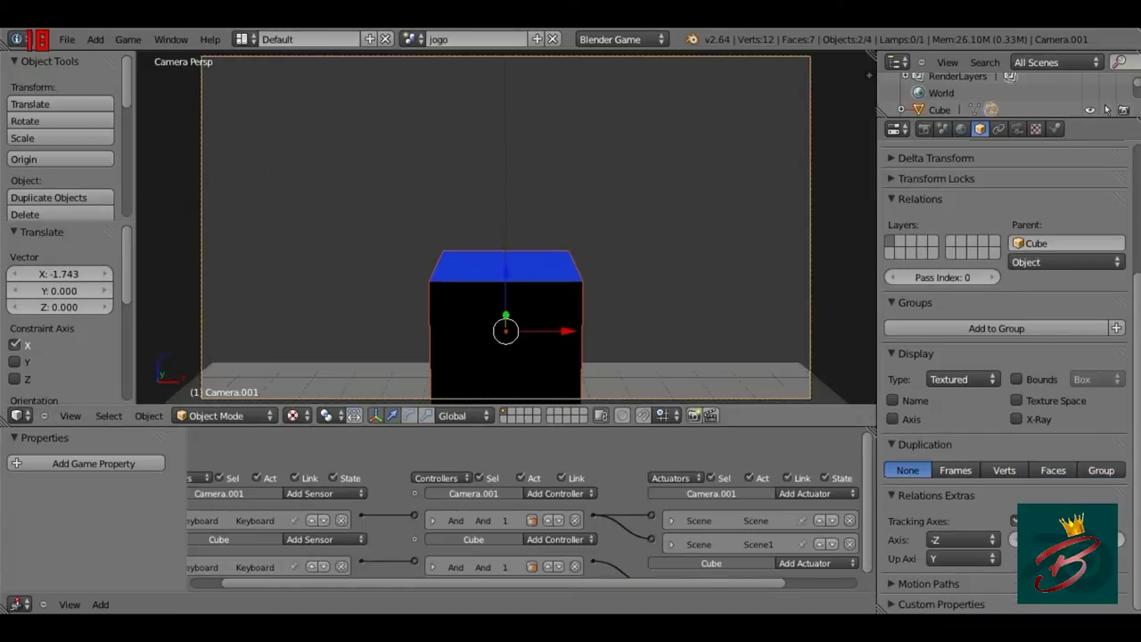
pyautogui.press('p')
pyautogui.press('Escape')
pyautogui.press('p')
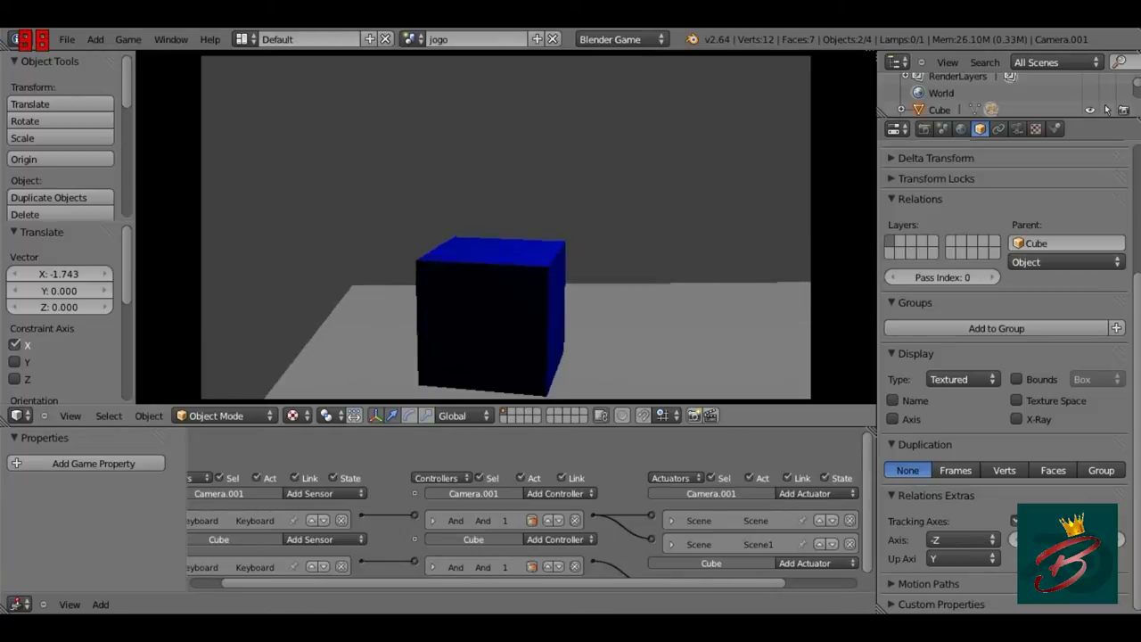
pyautogui.press('p')
pyautogui.press('Escape')
# Scale up the floor plane, then switch to the pausa scene
pyautogui.rightClick(603, 298)
pyautogui.press('s')
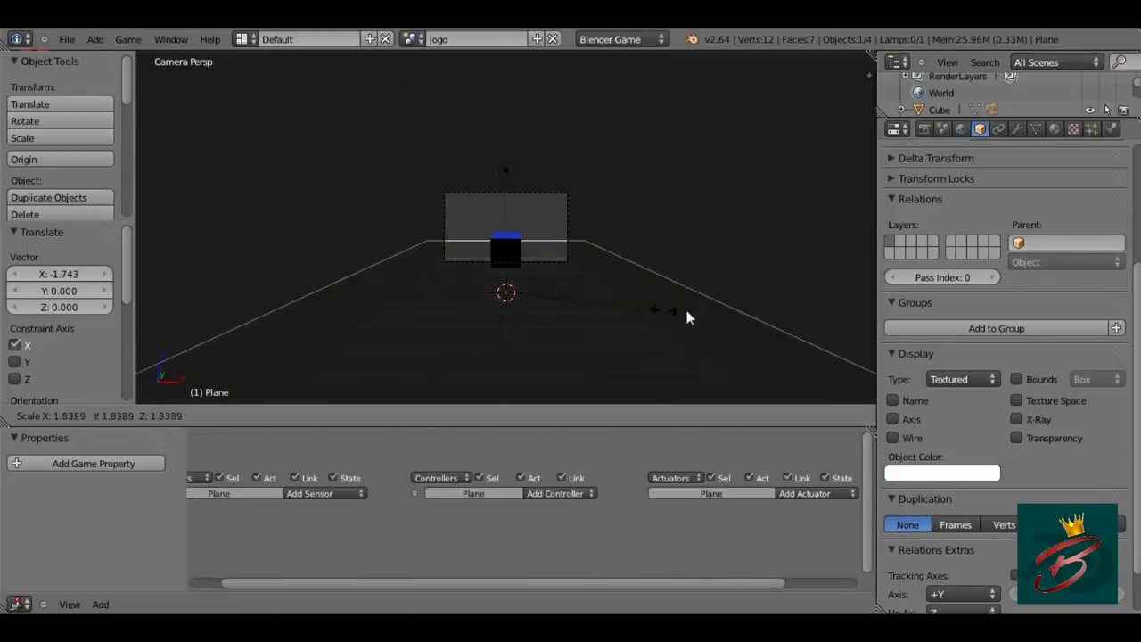
pyautogui.click(597, 262)
pyautogui.click(411, 39)
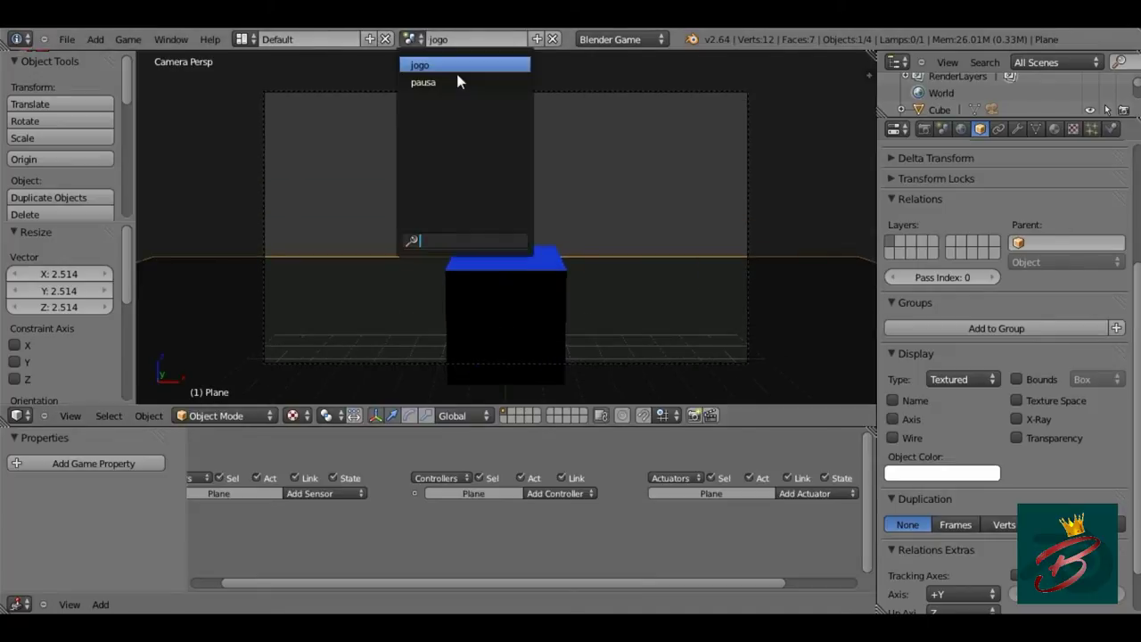
pyautogui.click(458, 78)
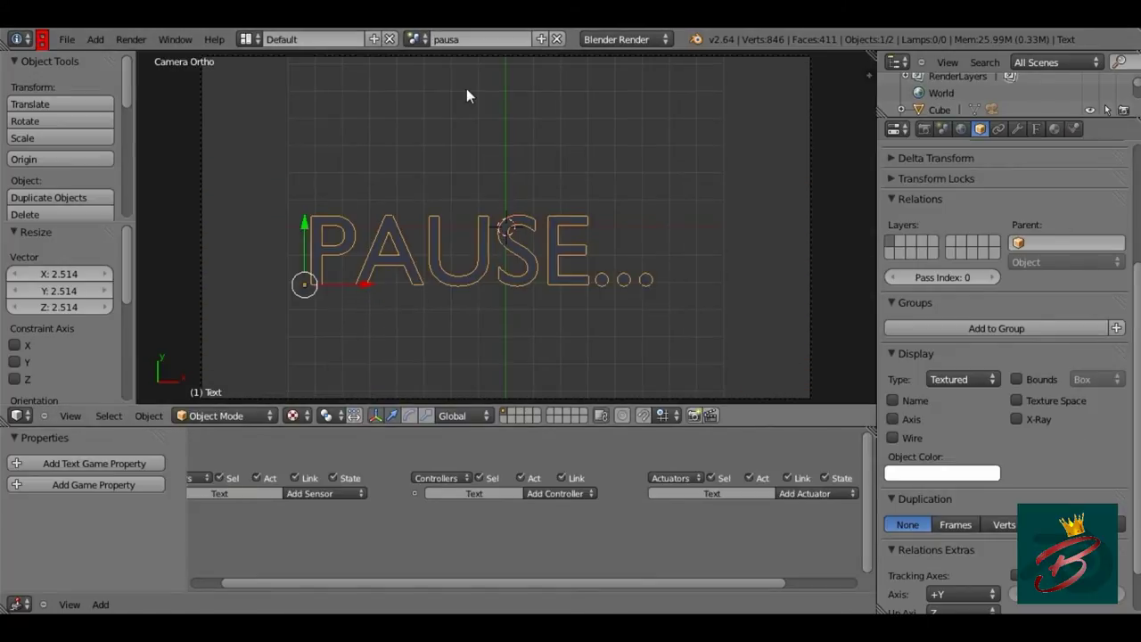
# Select the pausa scene's camera and give it a Keyboard sensor
pyautogui.rightClick(466, 92)
pyautogui.moveTo(428, 584); pyautogui.dragTo(396, 584)
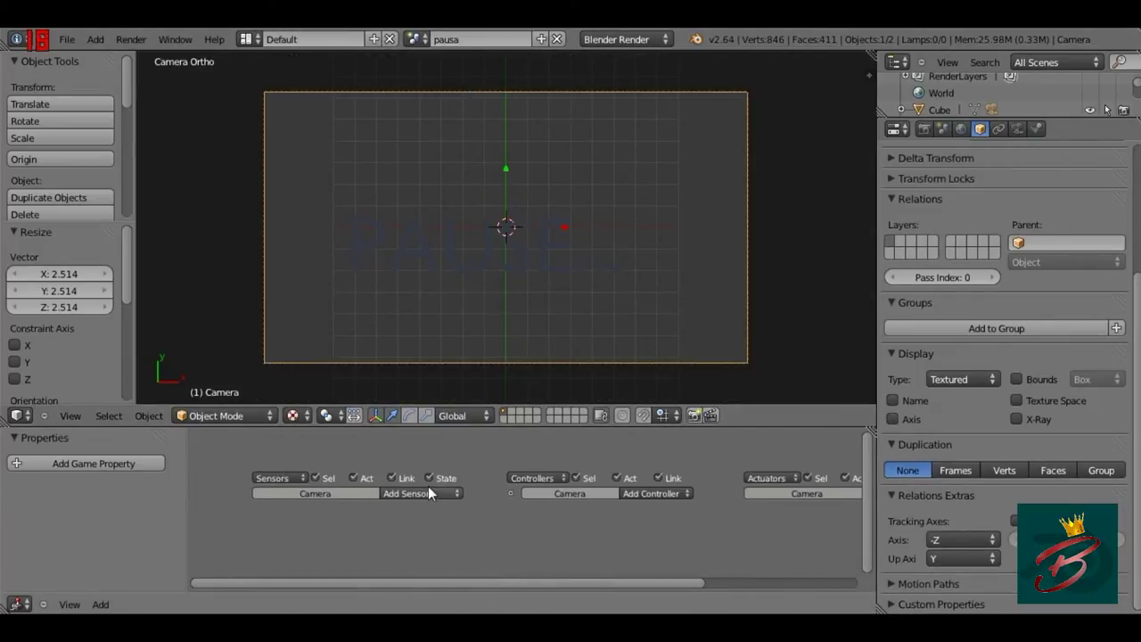
pyautogui.click(428, 486)
pyautogui.click(416, 413)
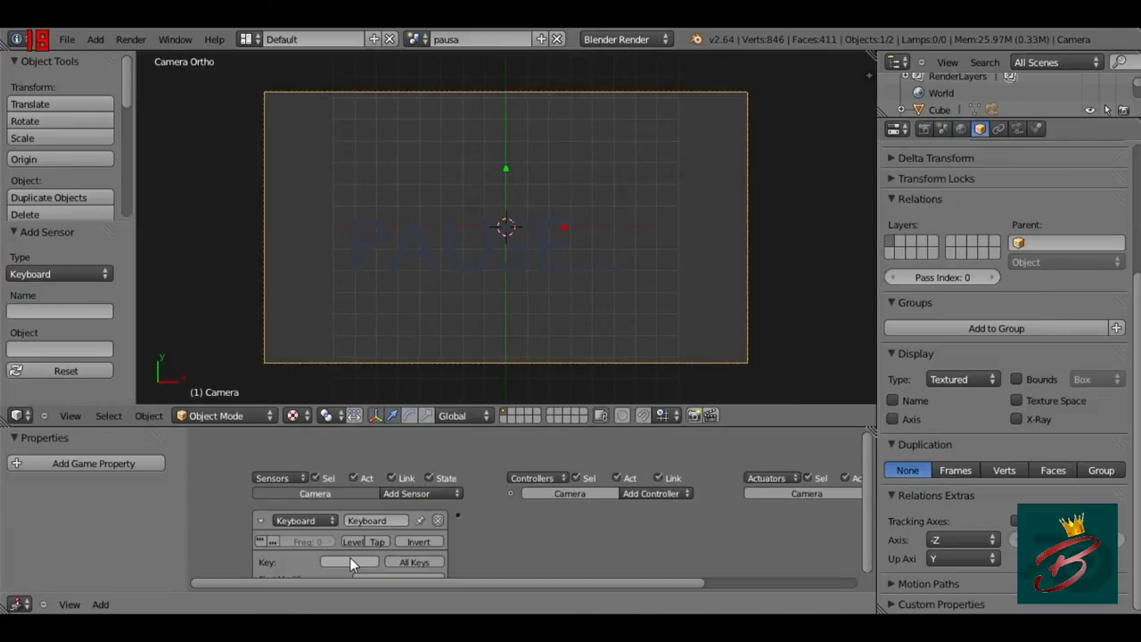
pyautogui.write('R')
pyautogui.click(260, 521)
pyautogui.moveTo(496, 587); pyautogui.dragTo(629, 587)
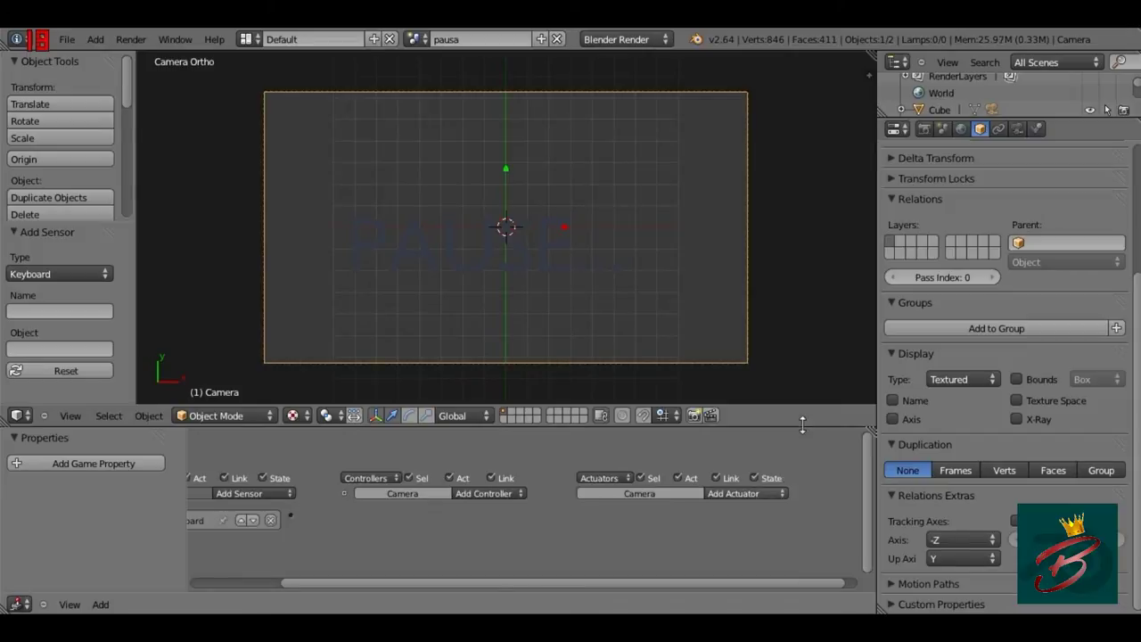
pyautogui.moveTo(798, 368); pyautogui.dragTo(798, 208)
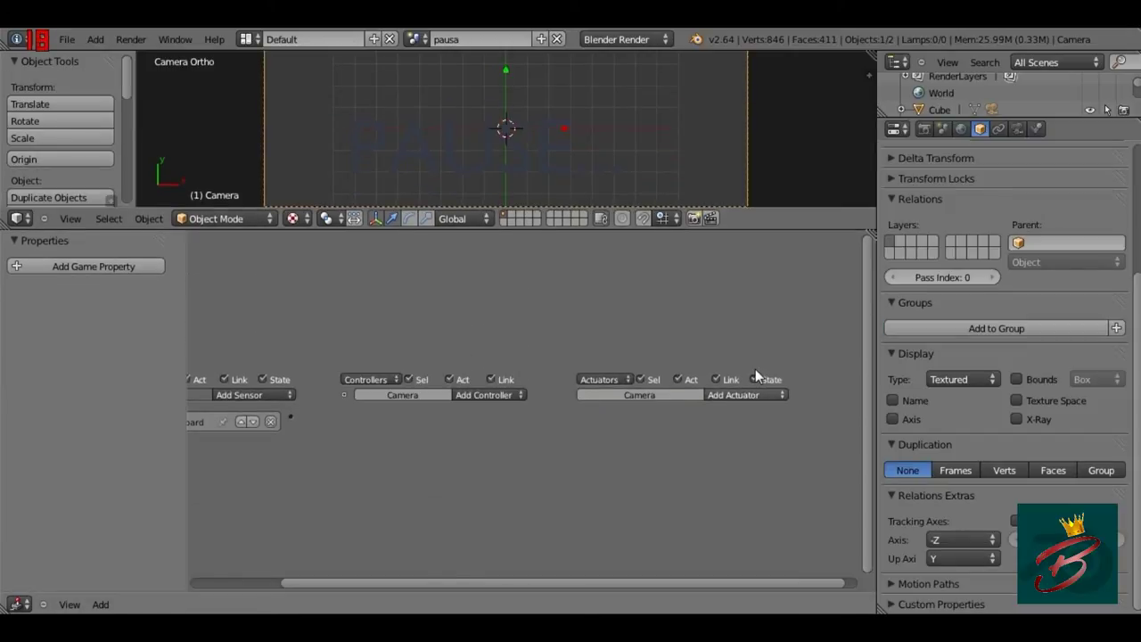
# Add two Scene actuators, setting the first to Remove Scene with pausa
pyautogui.click(744, 395)
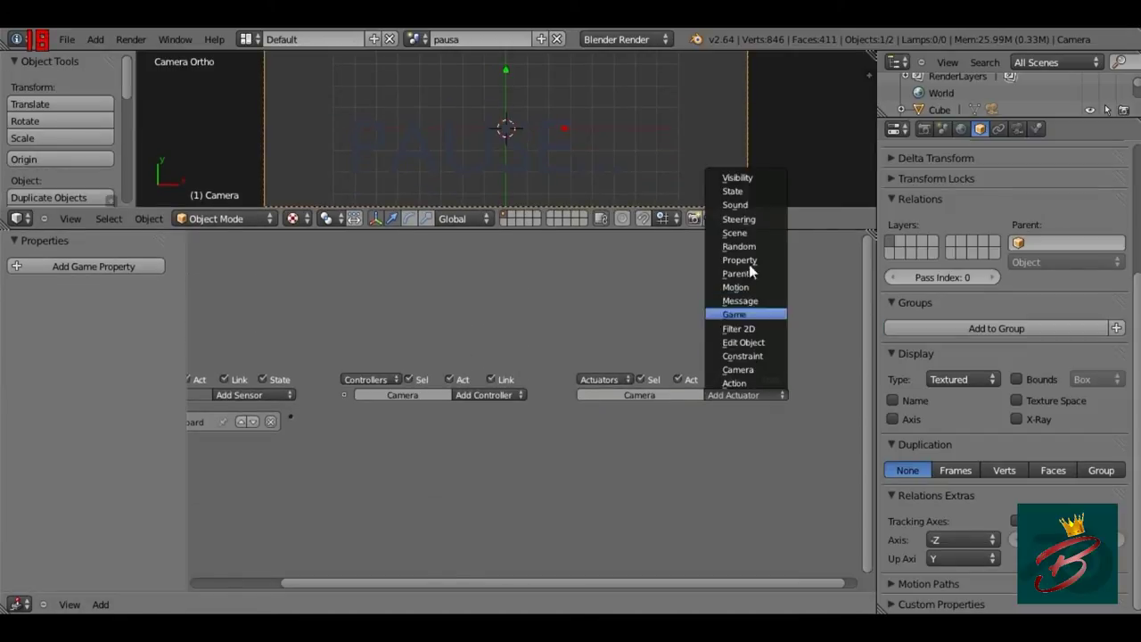
pyautogui.click(746, 232)
pyautogui.click(745, 395)
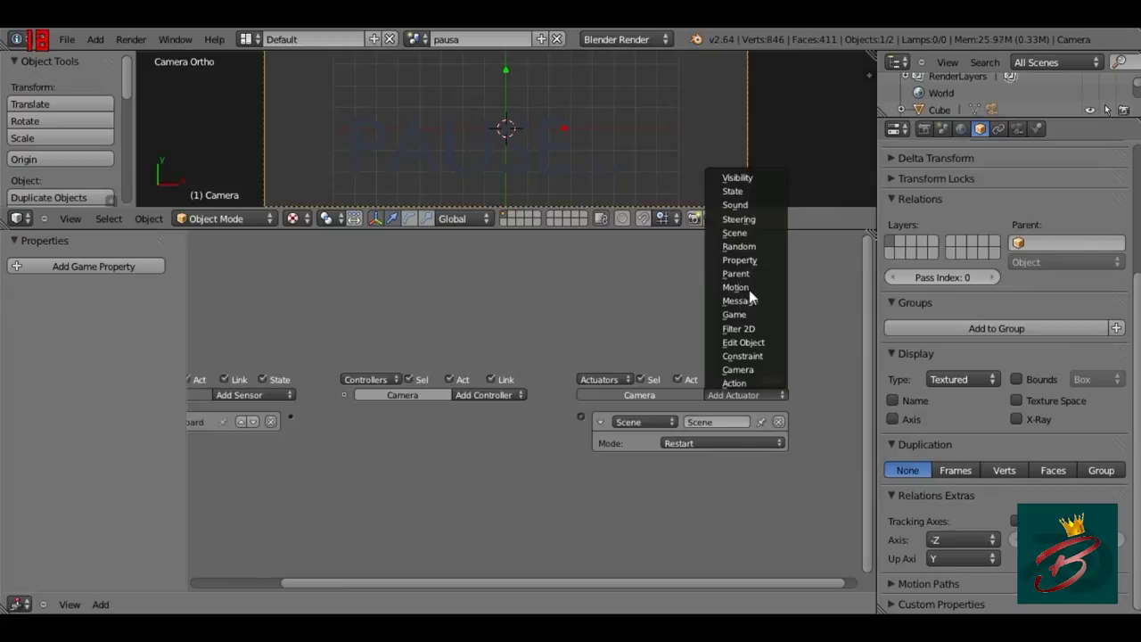
pyautogui.click(746, 230)
pyautogui.click(727, 443)
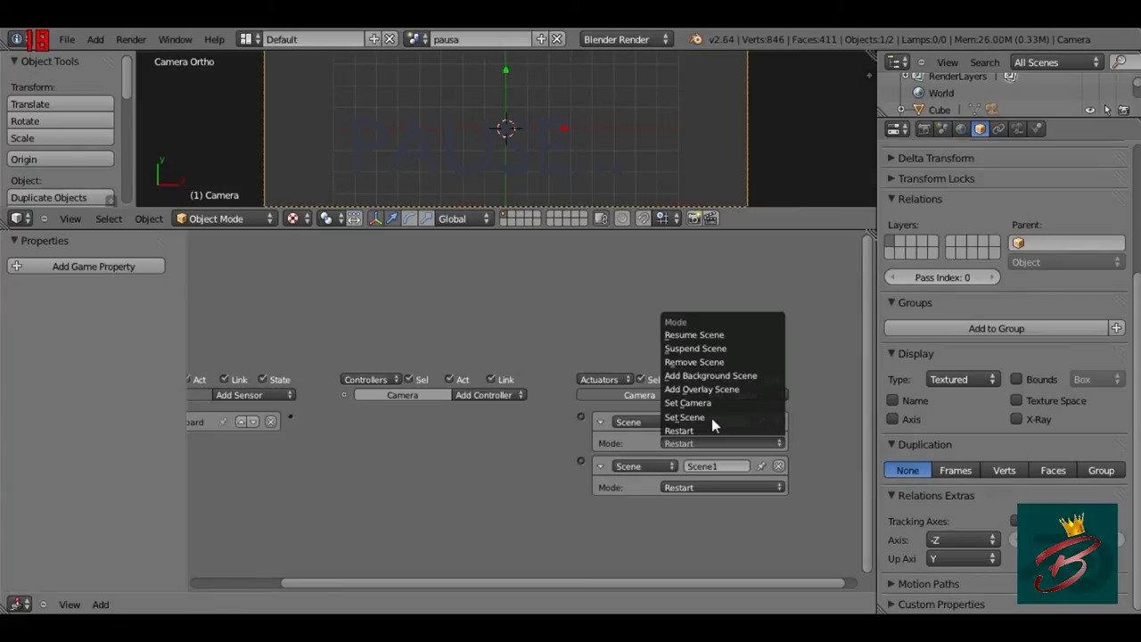
pyautogui.click(707, 362)
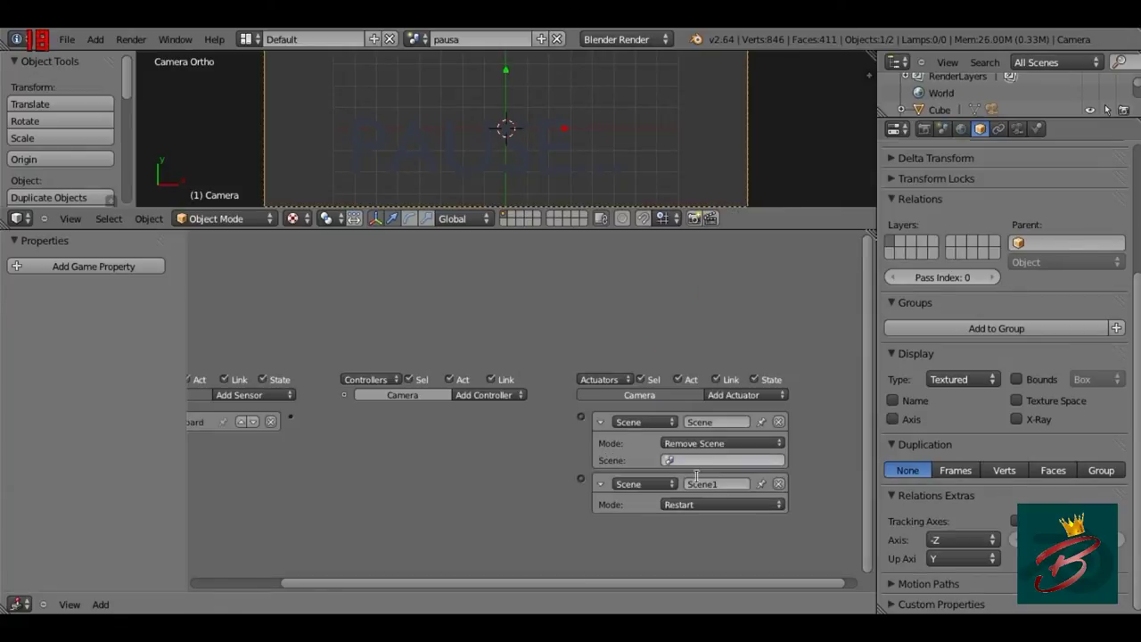
pyautogui.click(700, 460)
pyautogui.click(698, 496)
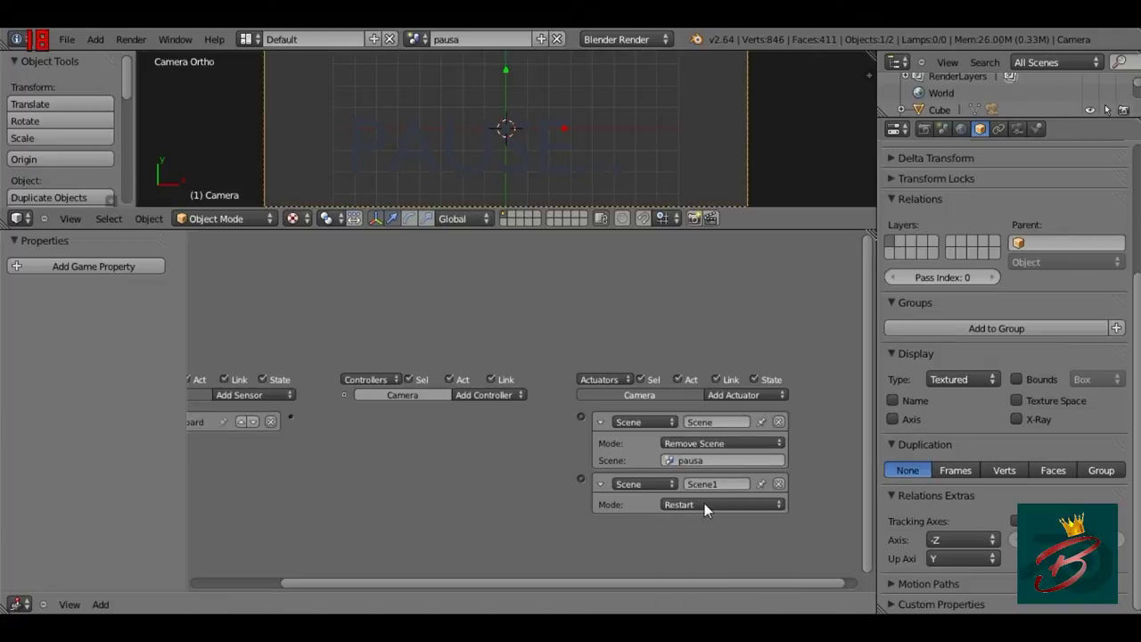
# Set the second Scene actuator to Resume Scene with jogo
pyautogui.click(705, 504)
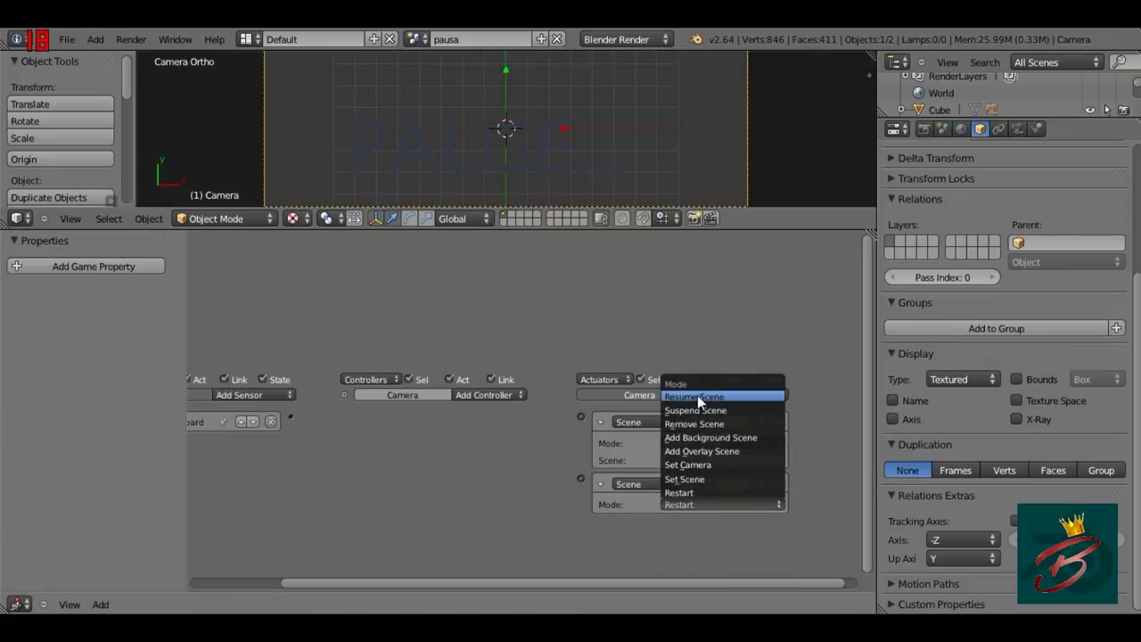
pyautogui.click(697, 394)
pyautogui.click(713, 522)
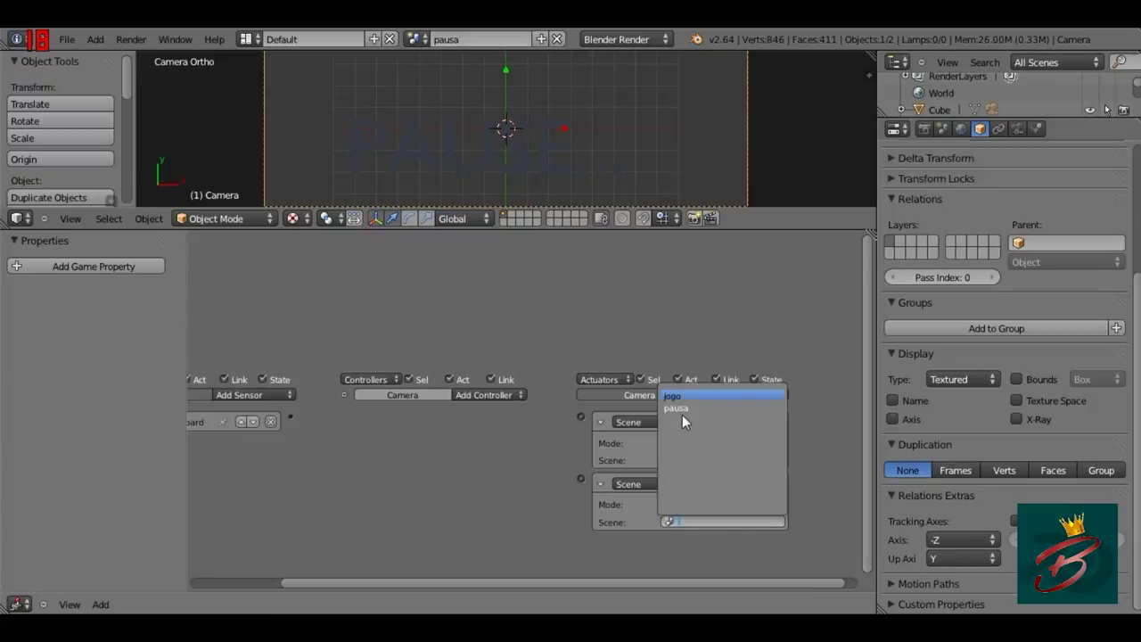
pyautogui.click(682, 415)
# Wire the Keyboard sensor through the And controller to both Scene actuators
pyautogui.moveTo(294, 419); pyautogui.dragTo(580, 417)
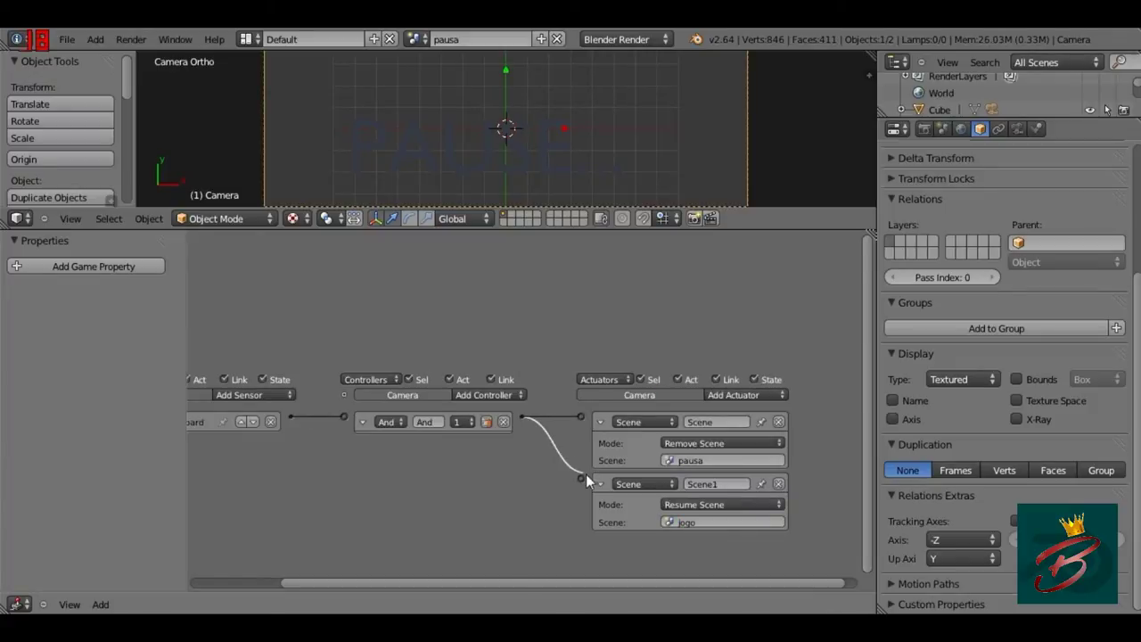
pyautogui.moveTo(586, 480); pyautogui.dragTo(582, 479)
pyautogui.click(600, 422)
pyautogui.click(600, 445)
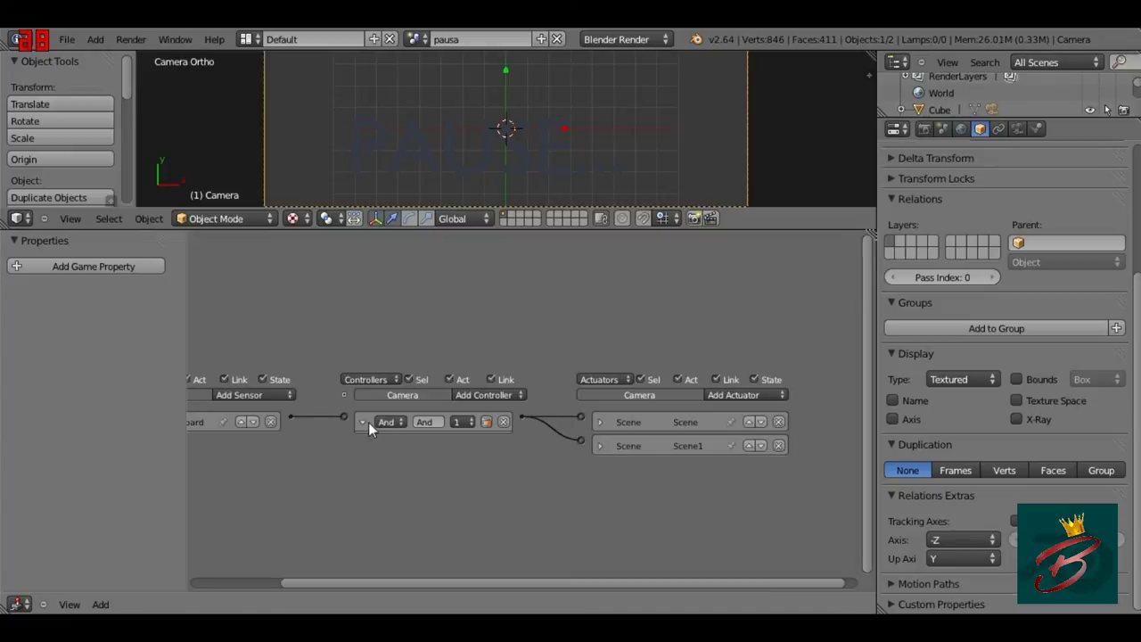
pyautogui.click(363, 422)
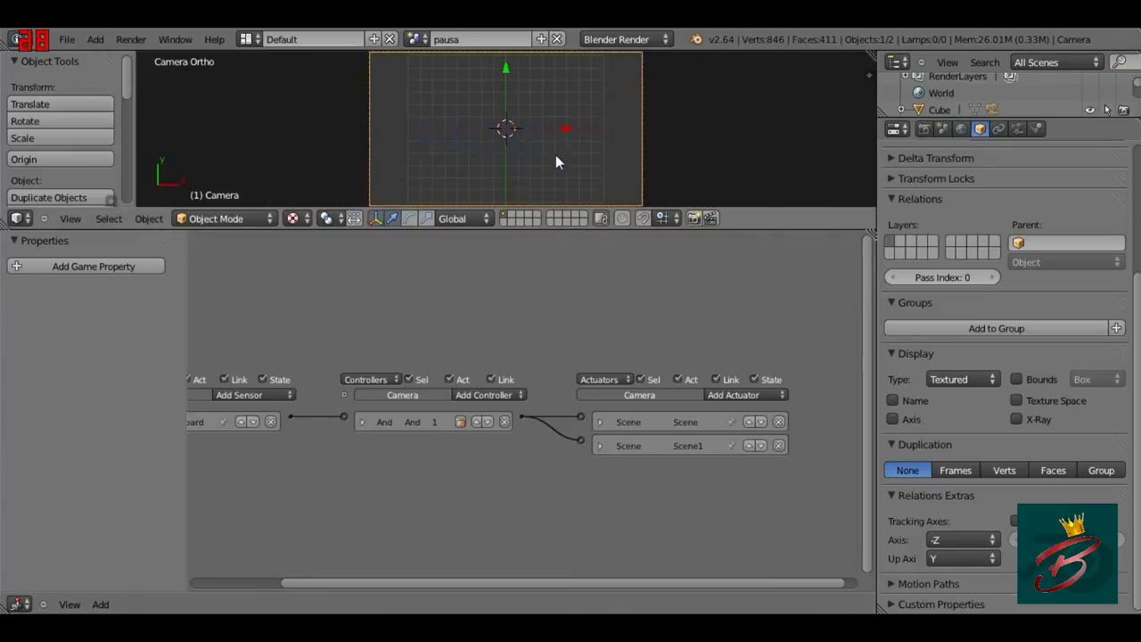
pyautogui.click(415, 46)
# Switch to jogo, maximize the 3D view, start the game with P, then press P to show PAUSE...
pyautogui.click(448, 68)
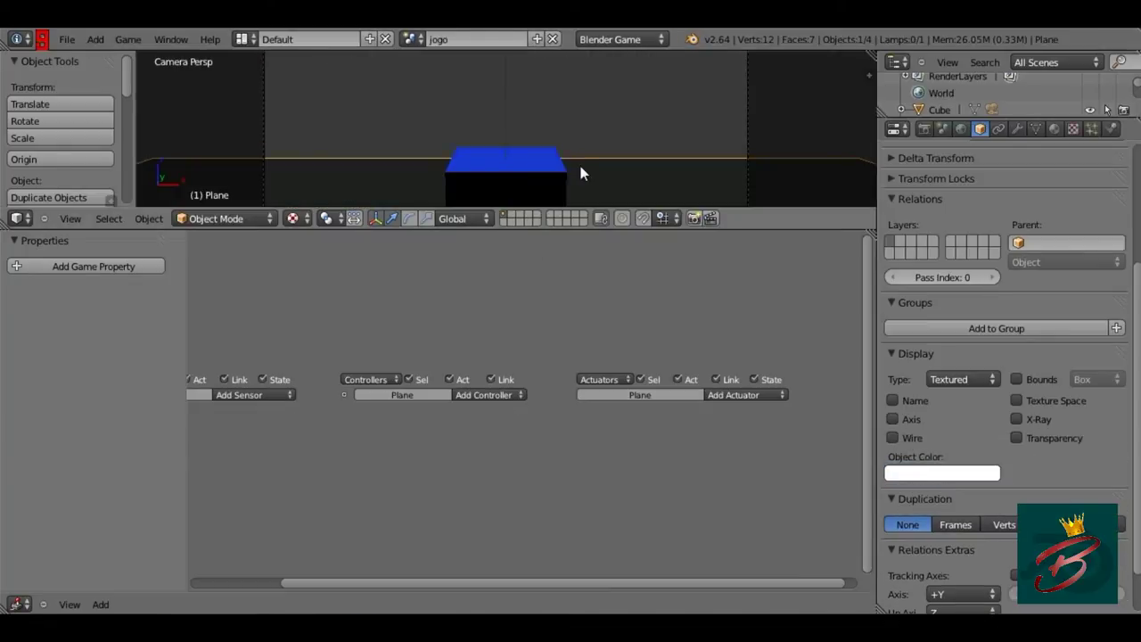
pyautogui.hotkey('ctrl', 'Up')
pyautogui.press('p')
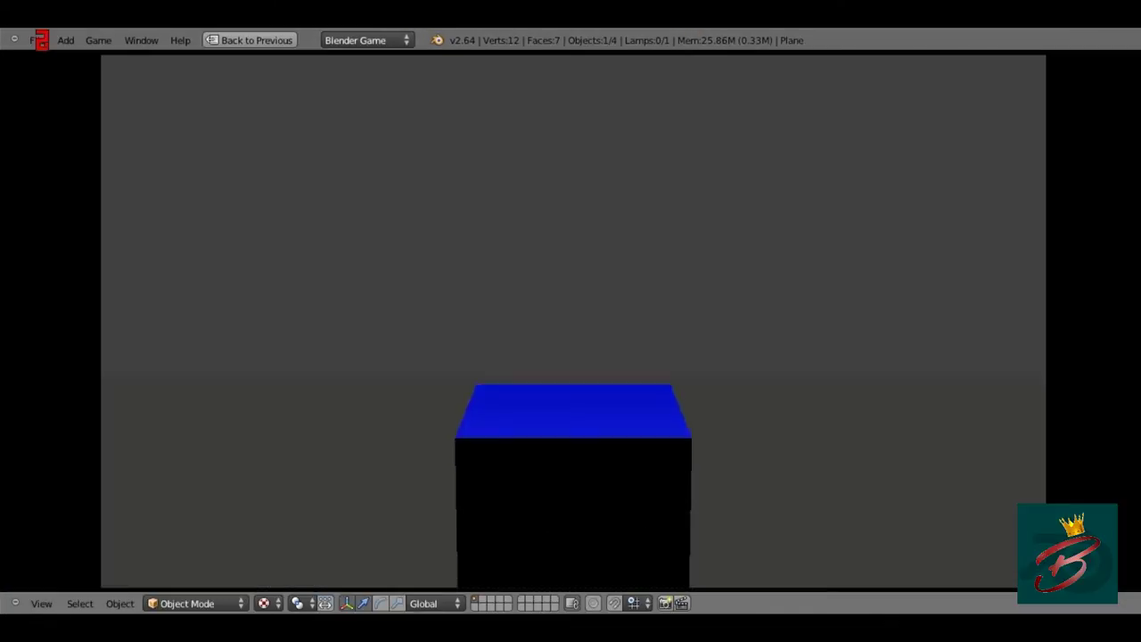
pyautogui.press('p')
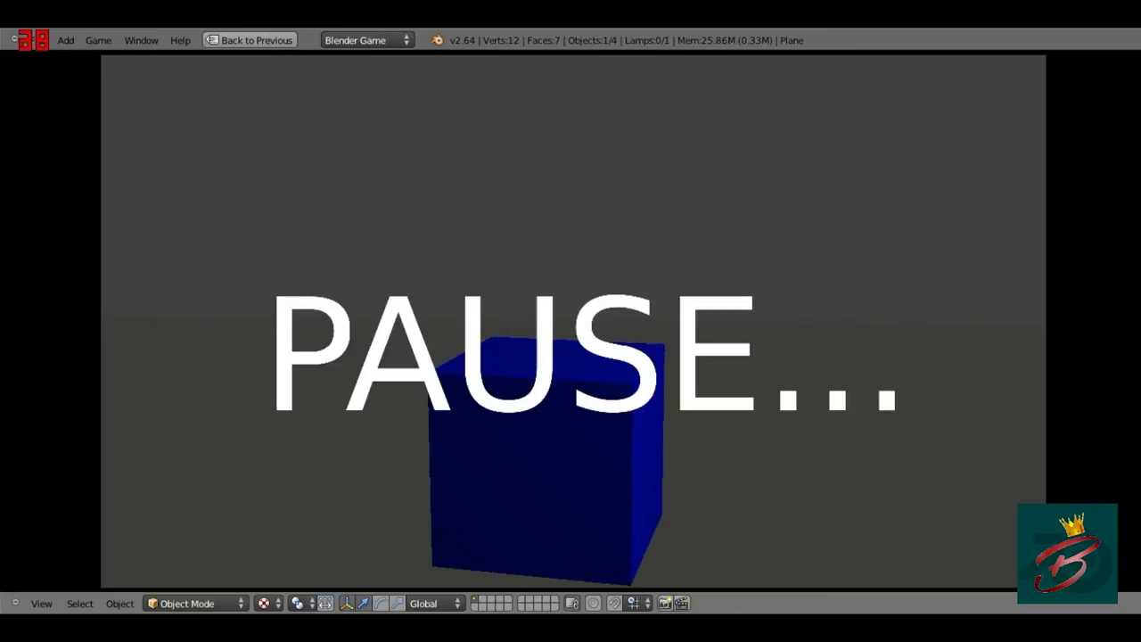